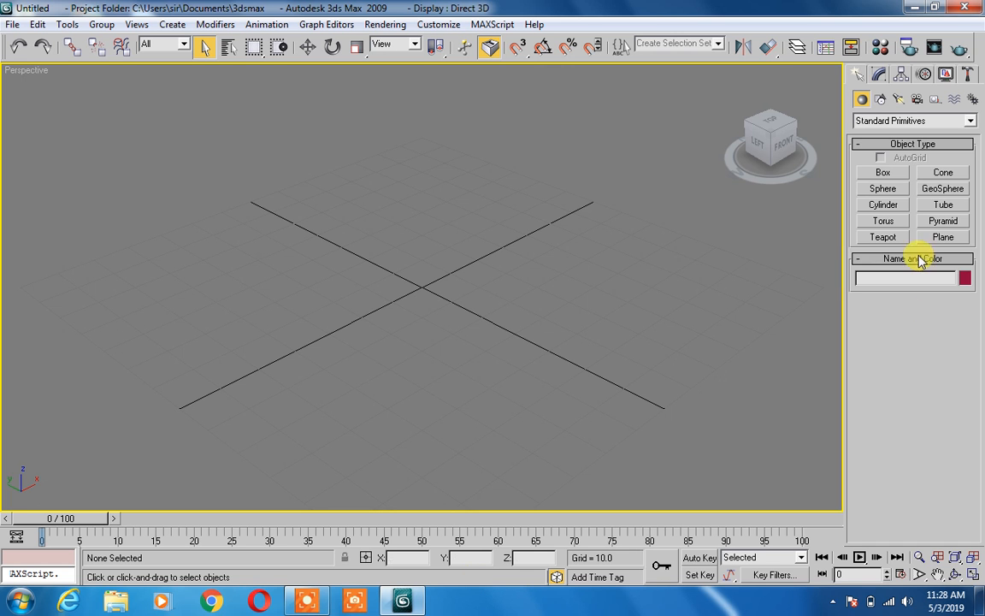
Create an AEC Extended railing across the grid, about 122.8 units long with a top rail height of about 42
{"action": "left_click", "coordinate": [869, 122]}
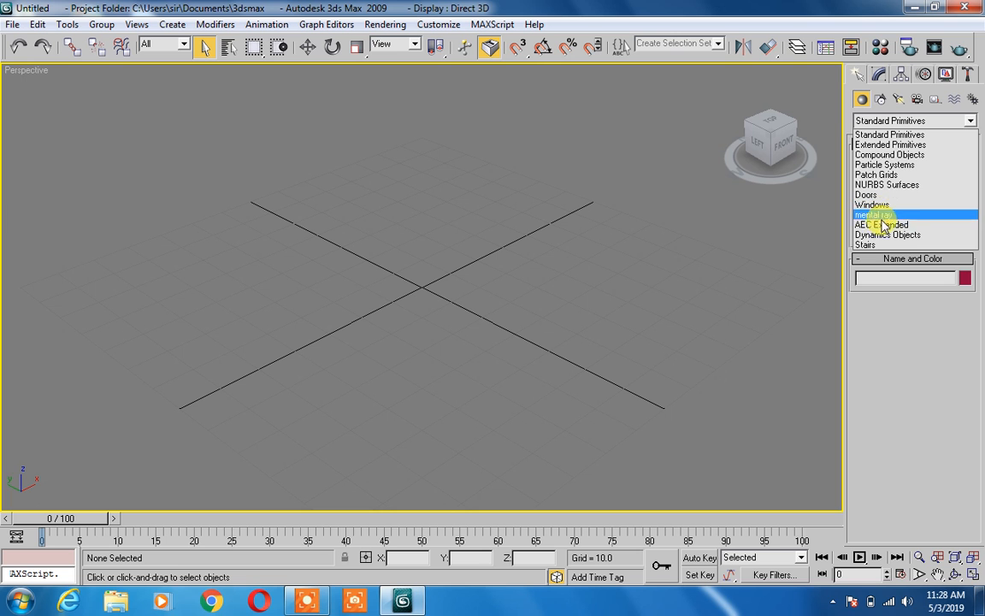
{"action": "left_click", "coordinate": [885, 225]}
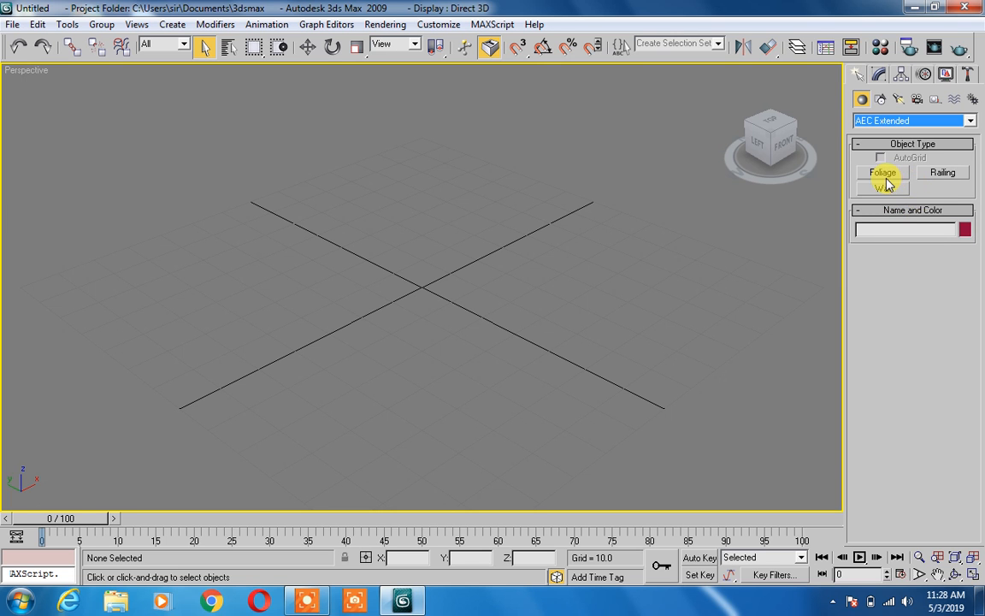
{"action": "left_click", "coordinate": [941, 175]}
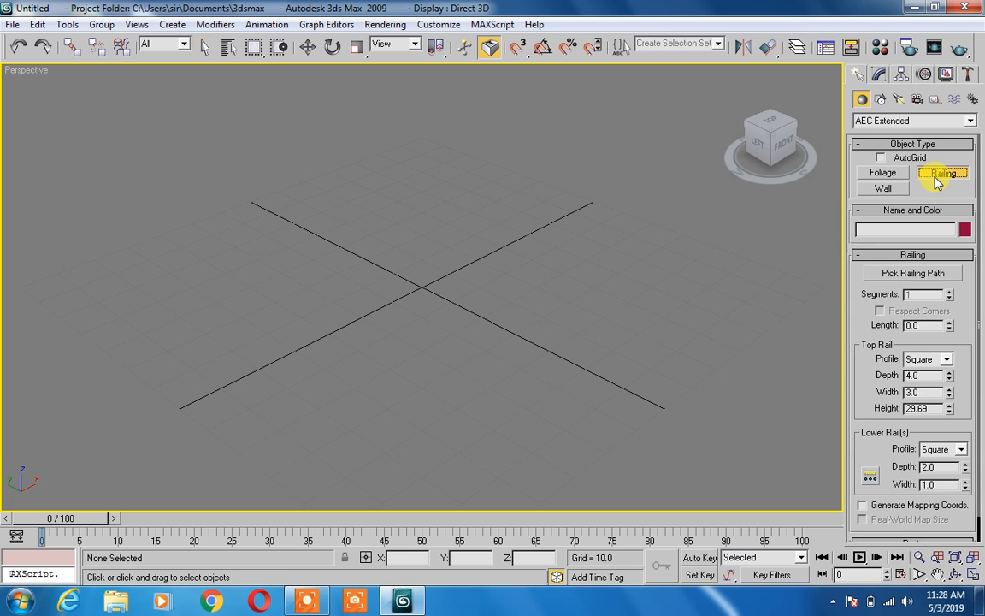
{"action": "left_click_drag", "start_coordinate": [132, 337], "coordinate": [687, 363]}
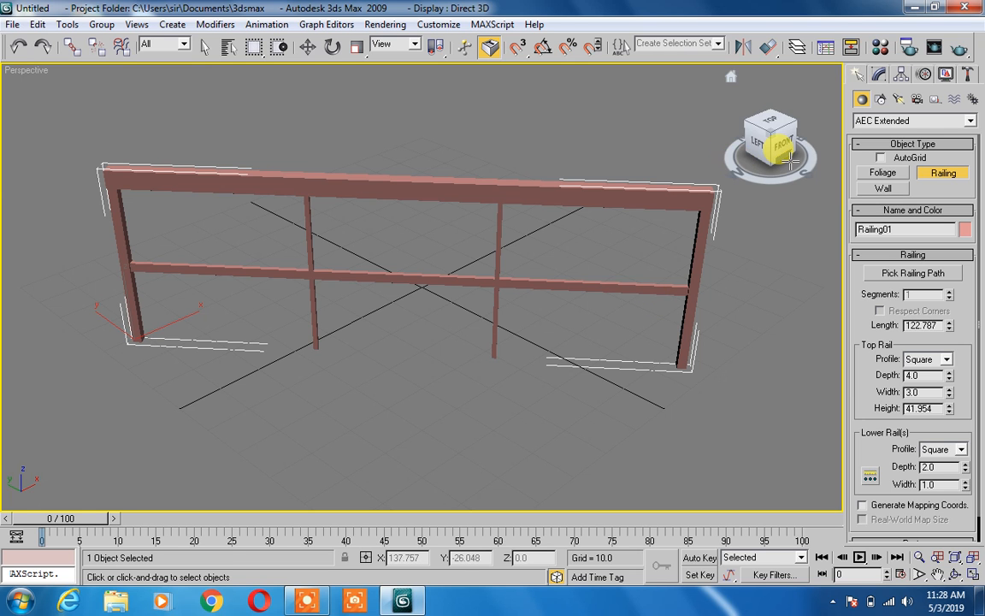
Move the railing straight up along Z to about 14.3 units and deselect it
{"action": "left_click", "coordinate": [879, 74]}
{"action": "scroll", "coordinate": [565, 148], "scroll_direction": "down", "scroll_amount": 2}
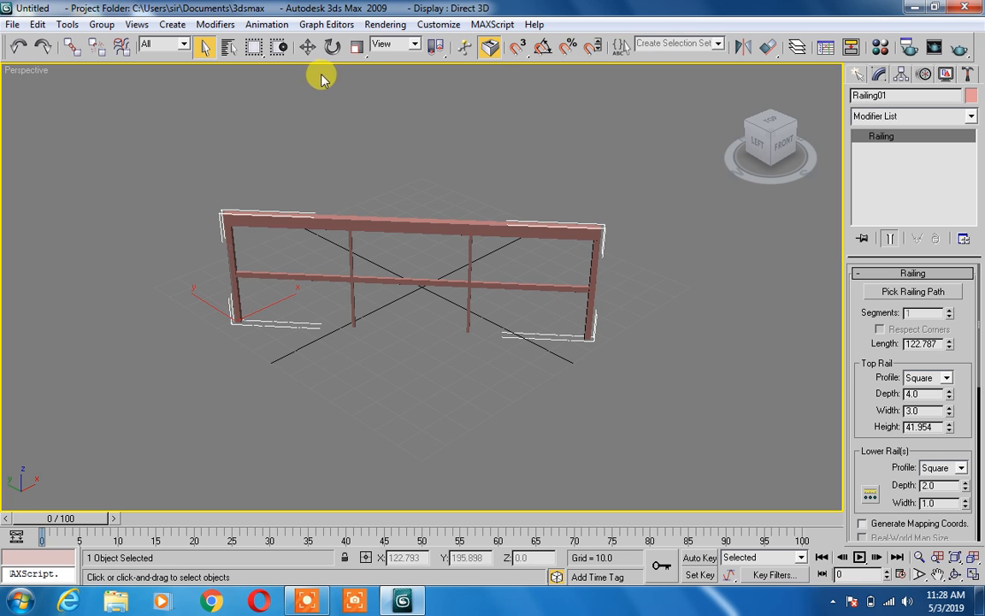
{"action": "left_click", "coordinate": [308, 48]}
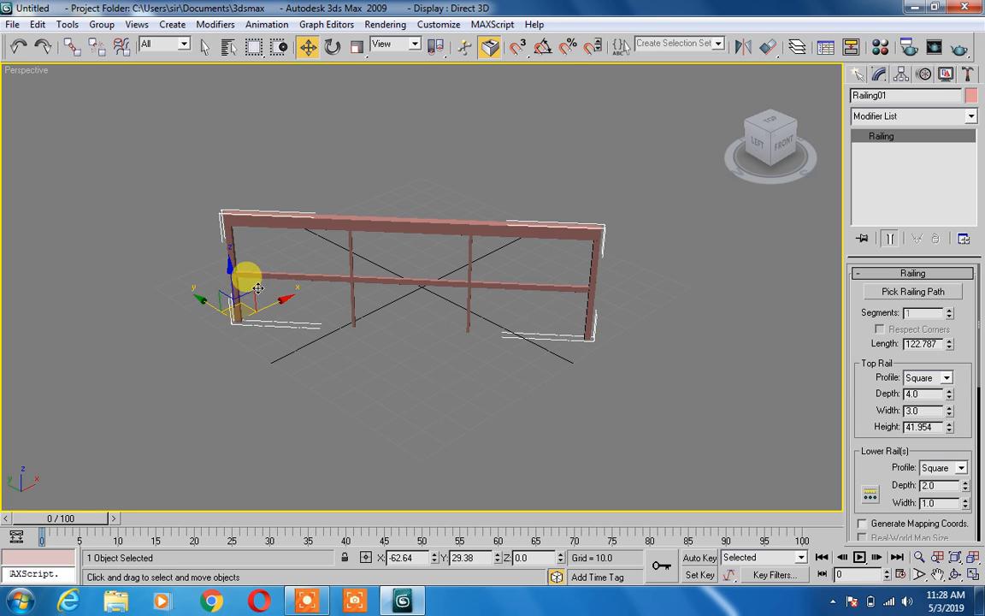
{"action": "left_click_drag", "start_coordinate": [231, 279], "coordinate": [213, 232]}
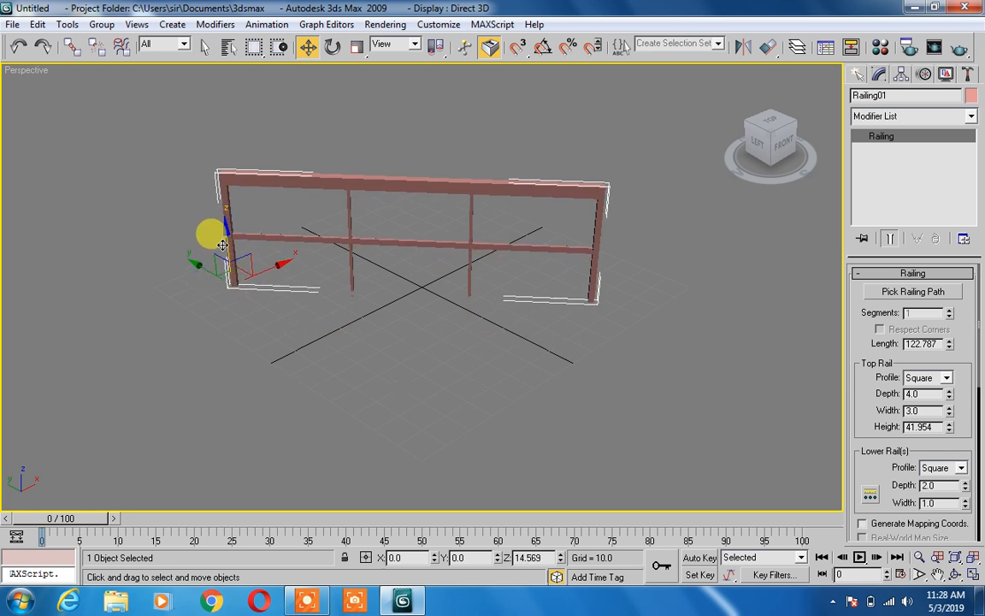
{"action": "left_click", "coordinate": [347, 161]}
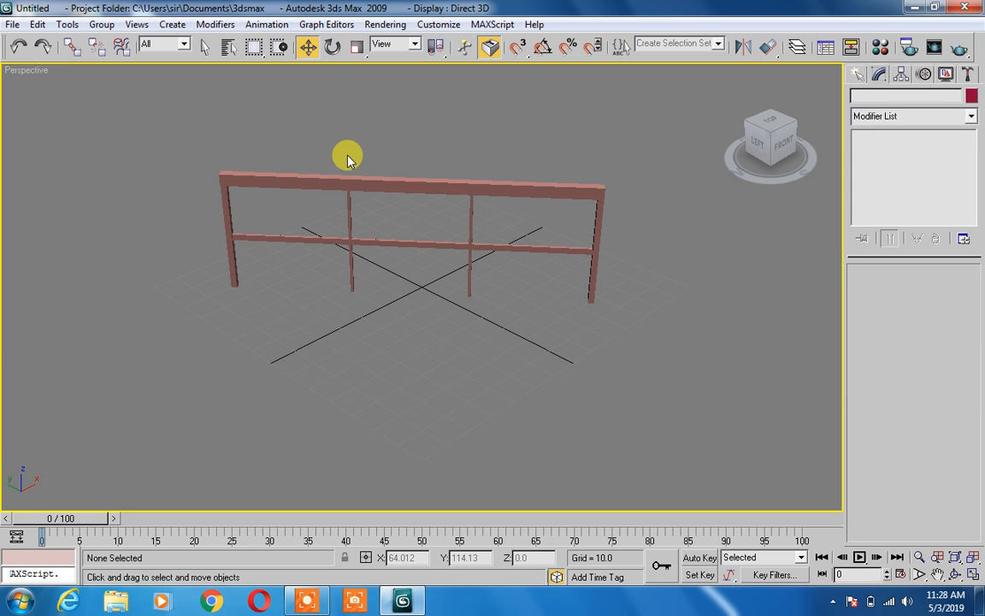
Set the railing's length to about 144.9 units
{"action": "left_click", "coordinate": [536, 184]}
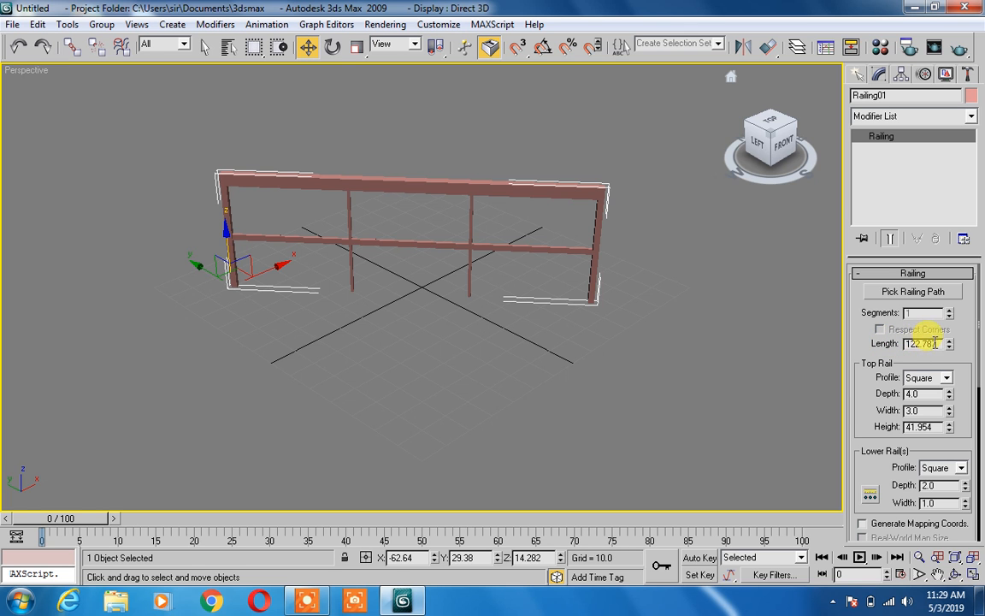
{"action": "left_click_drag", "start_coordinate": [950, 341], "coordinate": [862, 377]}
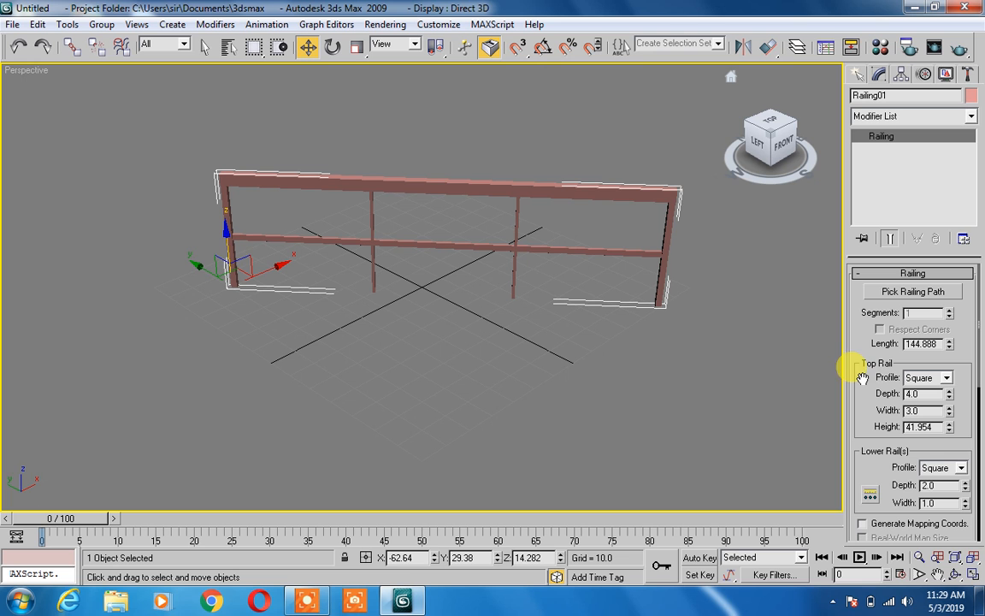
{"action": "left_click_drag", "start_coordinate": [882, 377], "coordinate": [865, 311]}
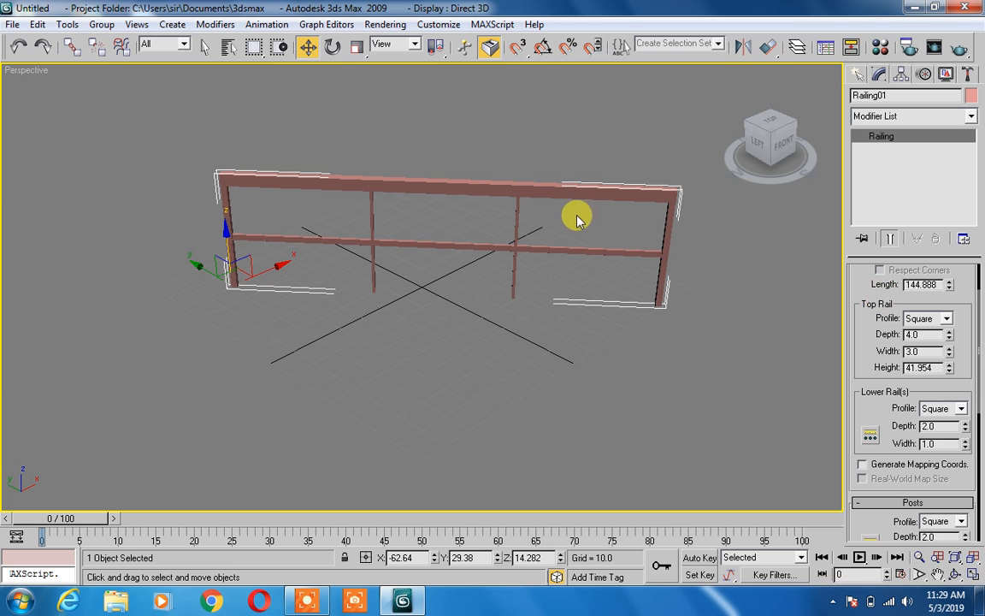
Try the (none) and Round profiles on the top rail, and return it to Square
{"action": "left_click", "coordinate": [947, 322]}
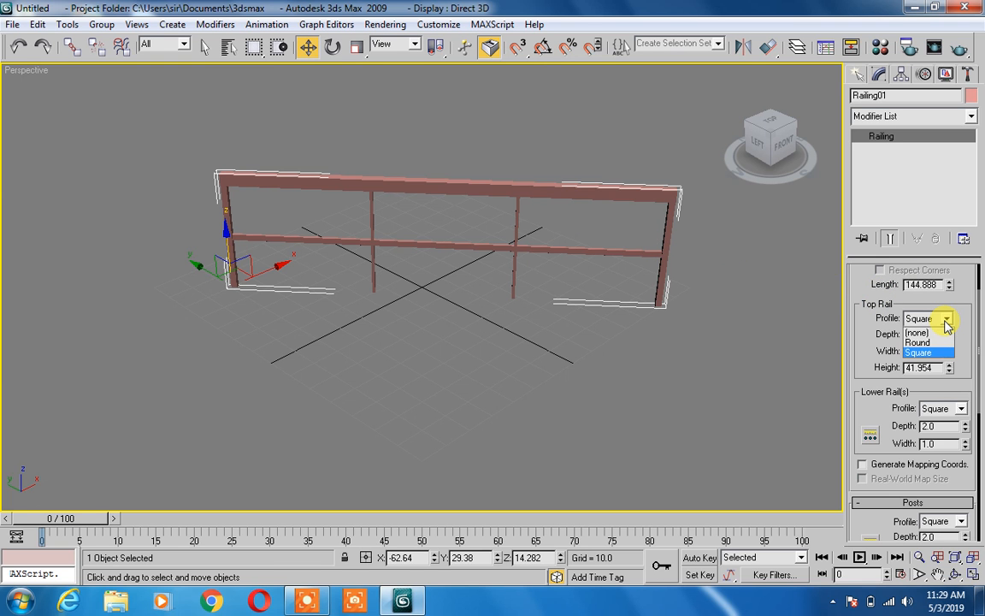
{"action": "left_click", "coordinate": [917, 332]}
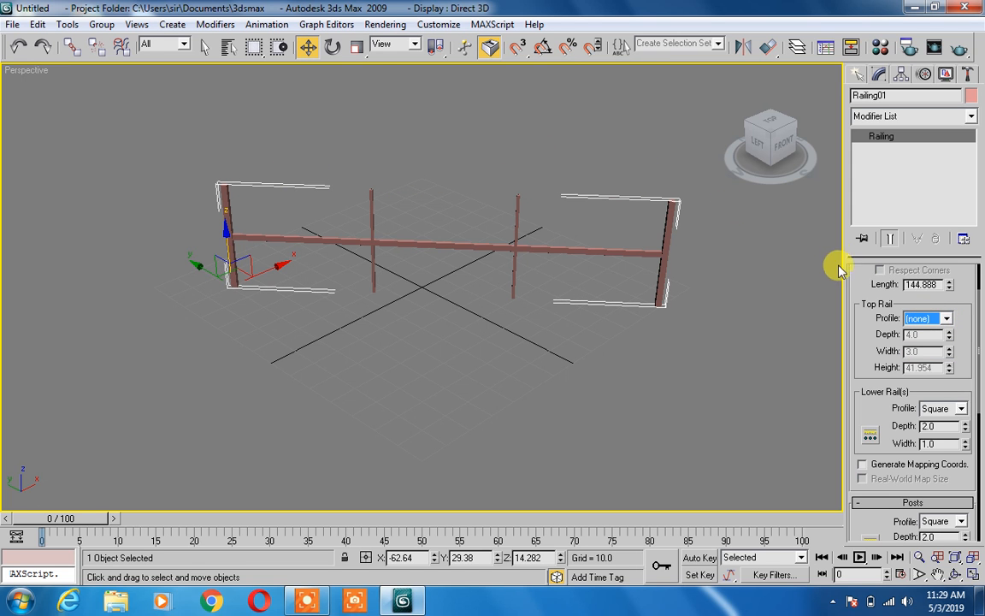
{"action": "left_click", "coordinate": [950, 319]}
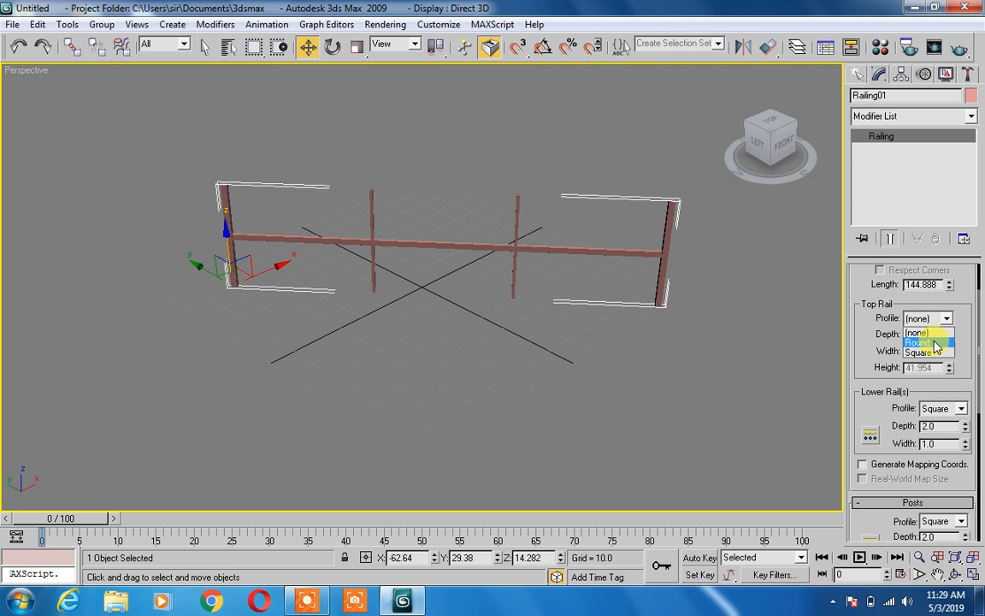
{"action": "left_click", "coordinate": [930, 341]}
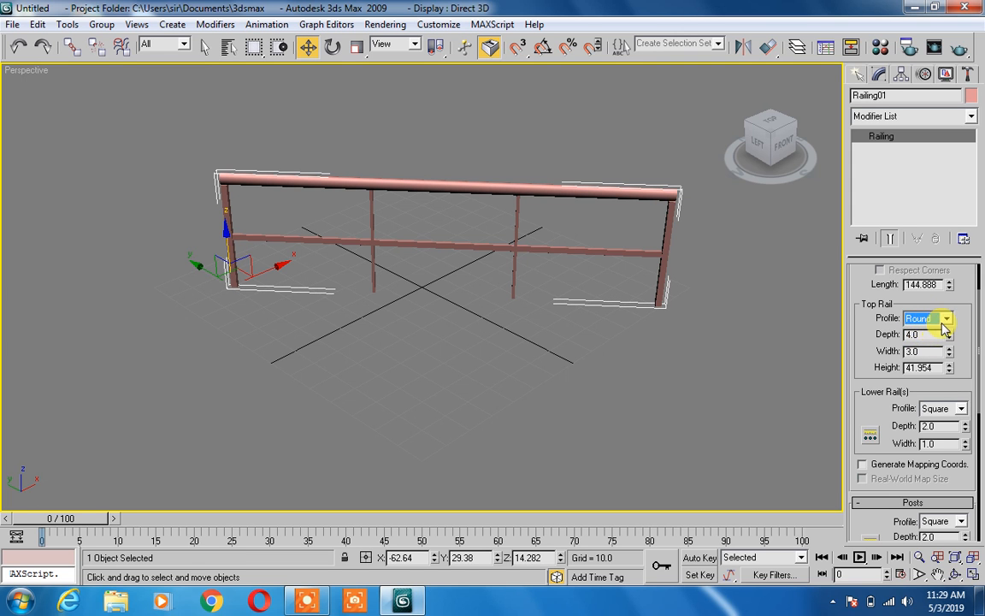
{"action": "left_click", "coordinate": [947, 319]}
{"action": "left_click", "coordinate": [933, 351]}
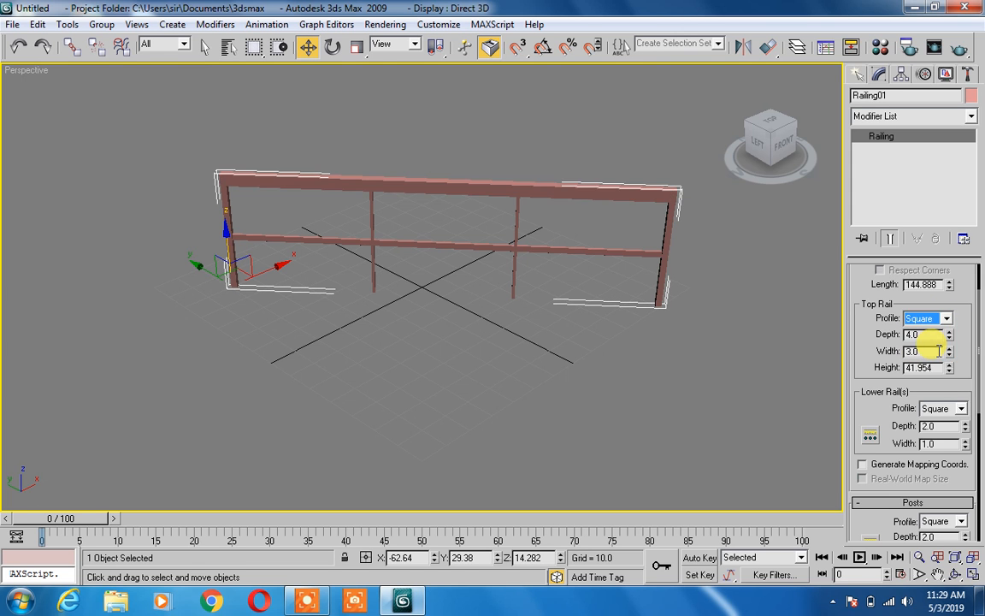
Set the top rail's profile to Round and inspect the rail up close with the railing deselected
{"action": "left_click", "coordinate": [947, 319]}
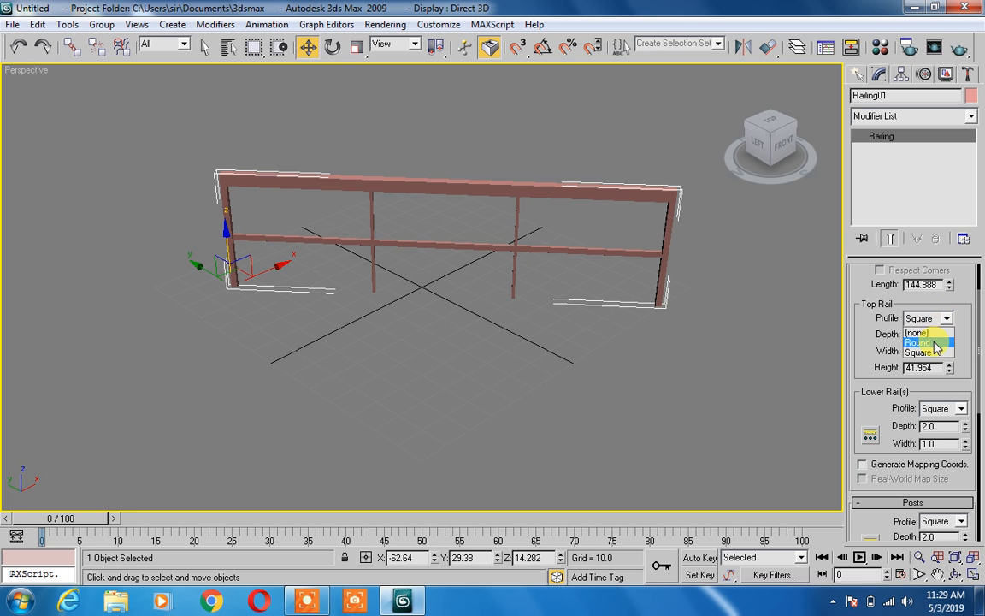
{"action": "left_click", "coordinate": [931, 342]}
{"action": "left_click", "coordinate": [519, 163]}
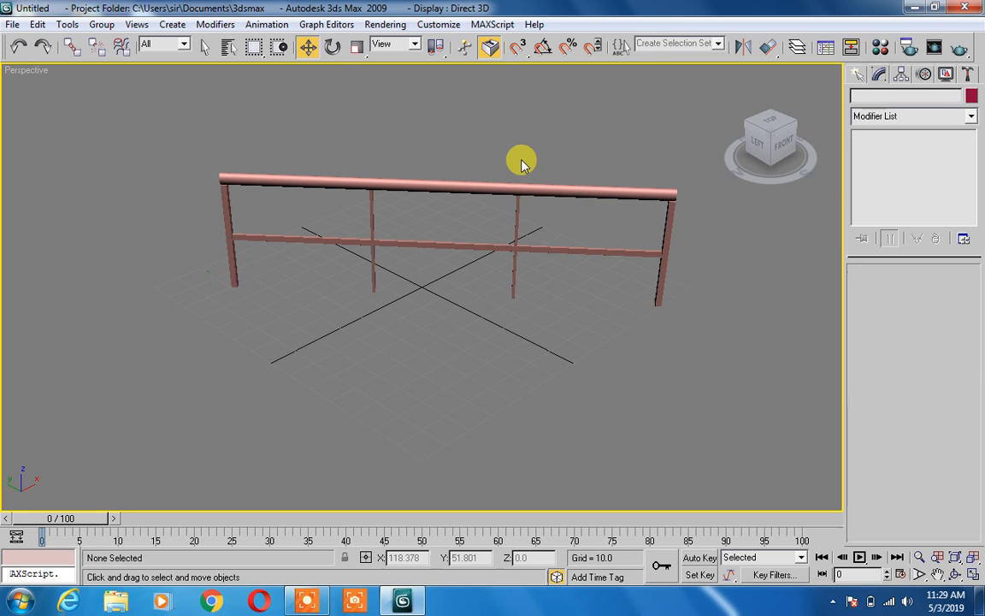
{"action": "scroll", "coordinate": [513, 179], "scroll_direction": "up", "scroll_amount": 3}
{"action": "scroll", "coordinate": [514, 178], "scroll_direction": "down", "scroll_amount": 5}
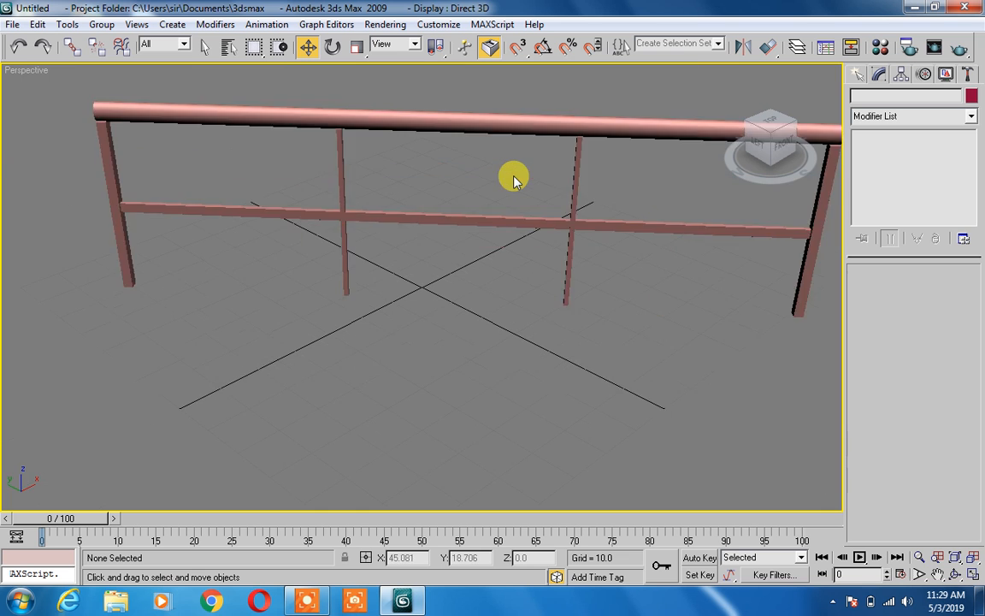
{"action": "scroll", "coordinate": [513, 177], "scroll_direction": "up", "scroll_amount": 5}
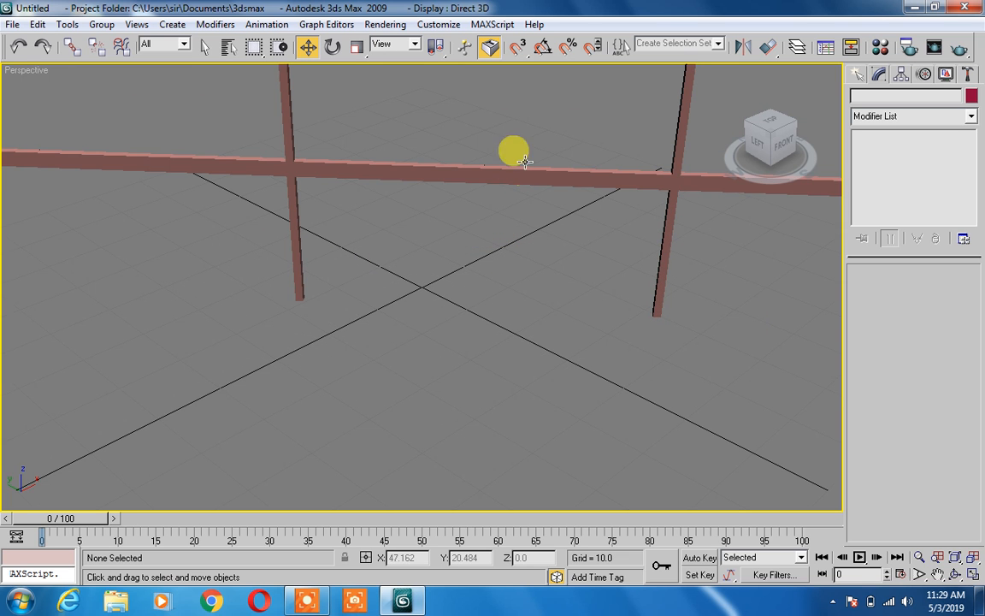
{"action": "left_click", "coordinate": [938, 574]}
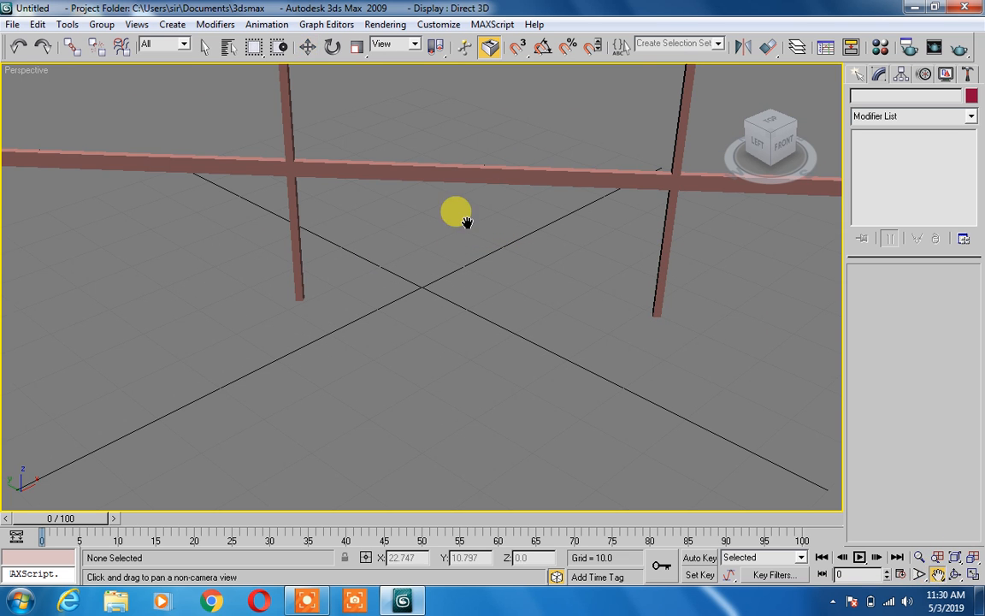
{"action": "left_click_drag", "start_coordinate": [466, 223], "coordinate": [451, 418]}
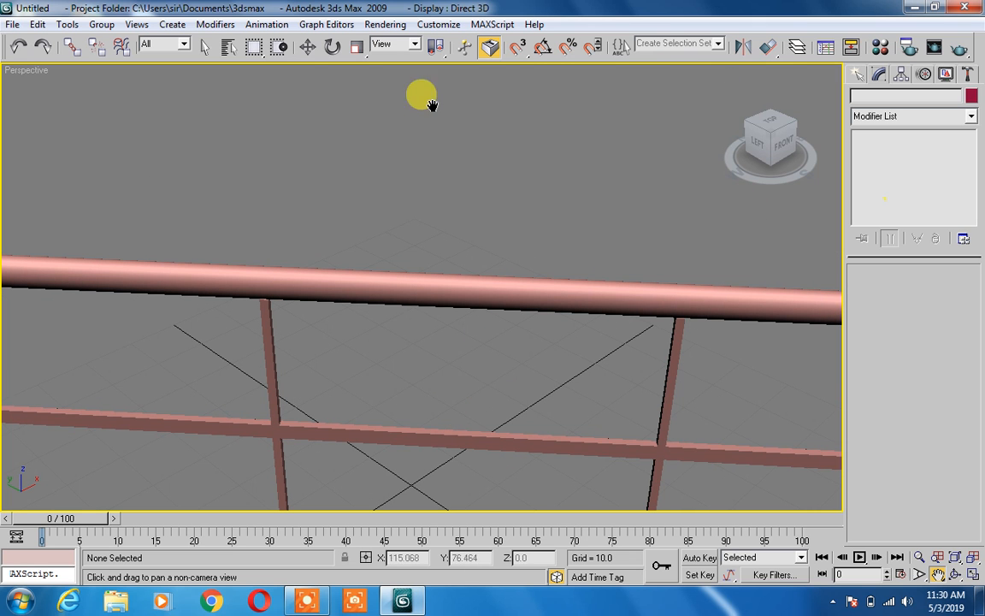
Reselect the railing and cycle its top rail profile through (none) and Round back to Square
{"action": "left_click", "coordinate": [307, 46]}
{"action": "left_click", "coordinate": [385, 281]}
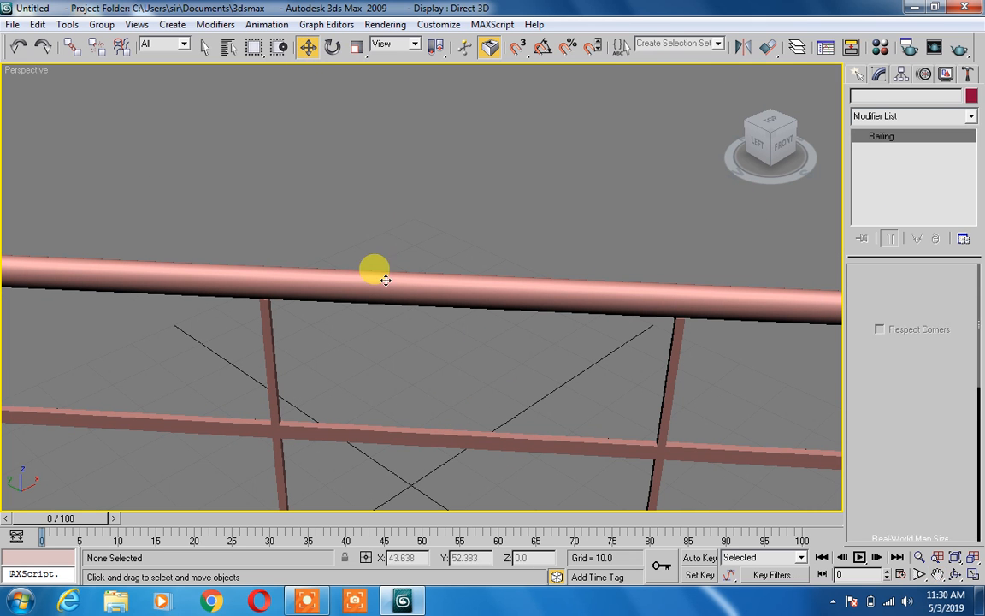
{"action": "left_click", "coordinate": [947, 319]}
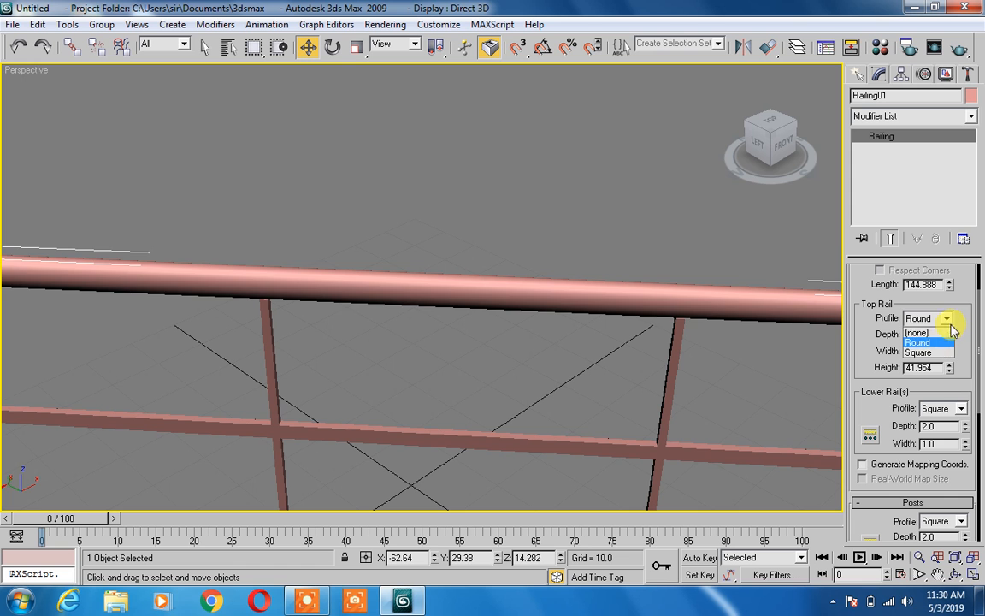
{"action": "left_click", "coordinate": [948, 333]}
{"action": "left_click", "coordinate": [947, 319]}
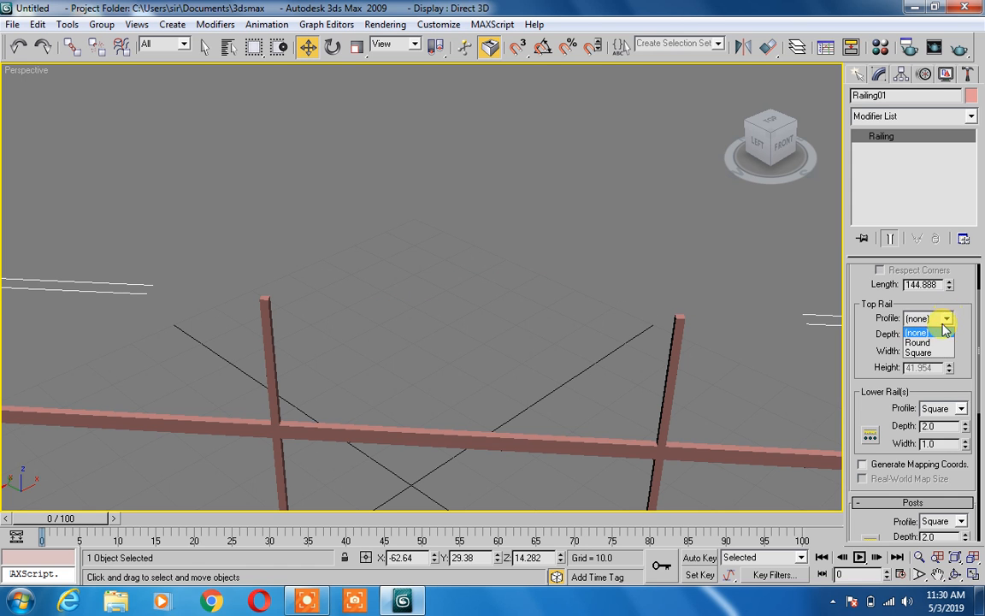
{"action": "left_click", "coordinate": [920, 343]}
{"action": "left_click", "coordinate": [947, 320]}
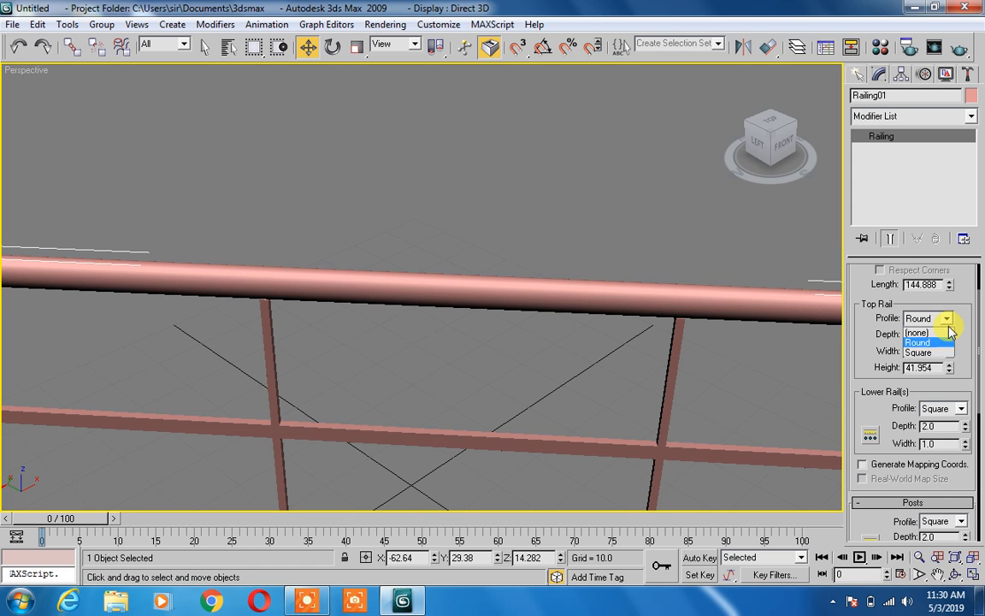
{"action": "left_click", "coordinate": [943, 351]}
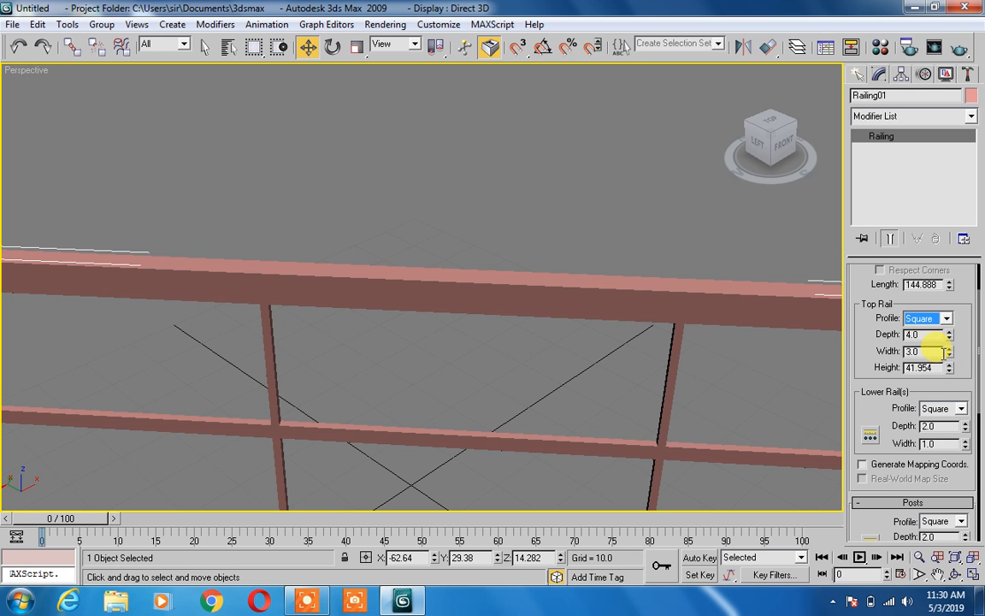
Give the top rail a Round profile with a depth of about 5.68
{"action": "left_click", "coordinate": [946, 319]}
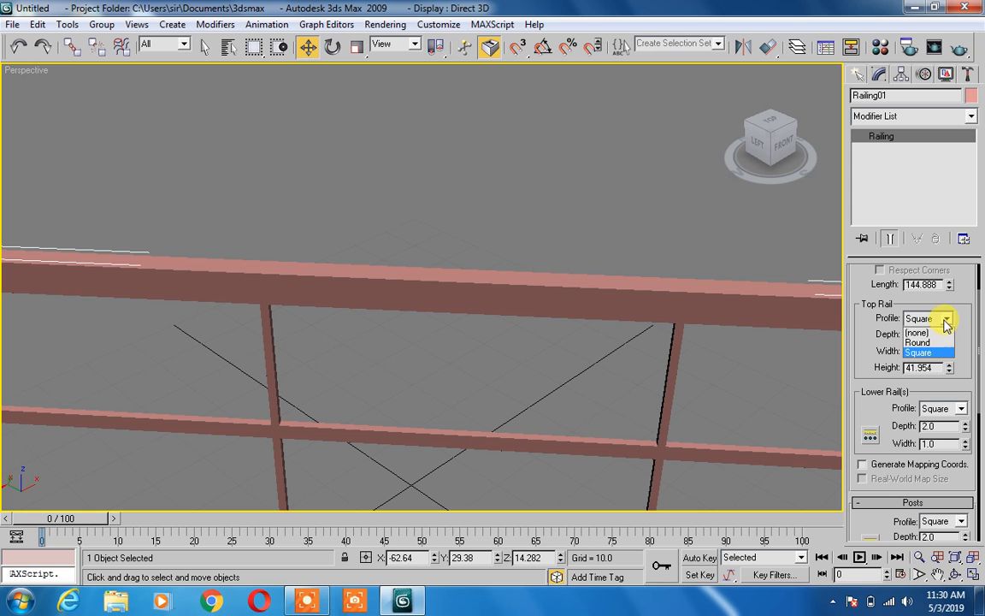
{"action": "left_click", "coordinate": [935, 342]}
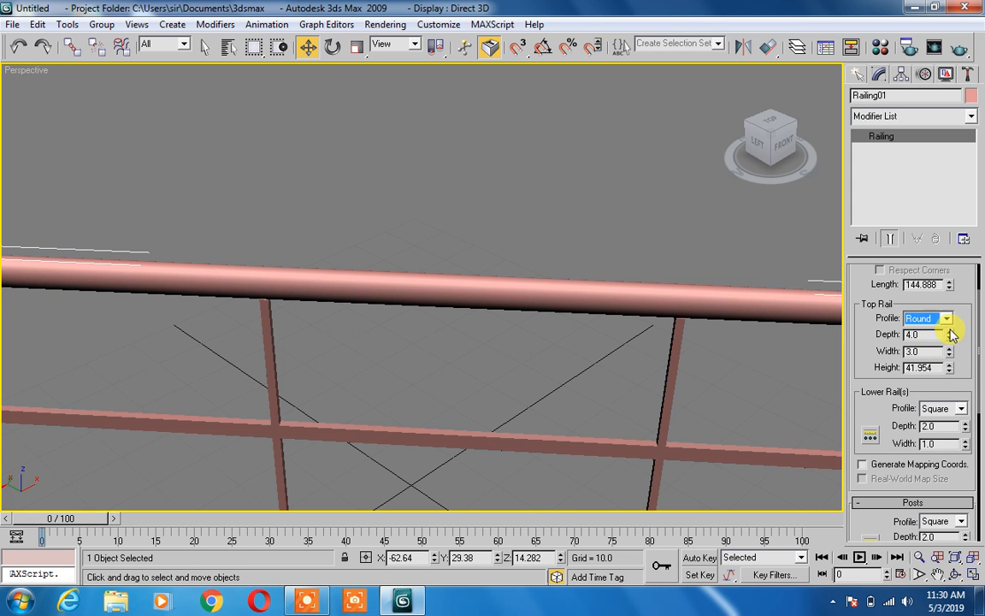
{"action": "left_click_drag", "start_coordinate": [949, 333], "coordinate": [938, 287]}
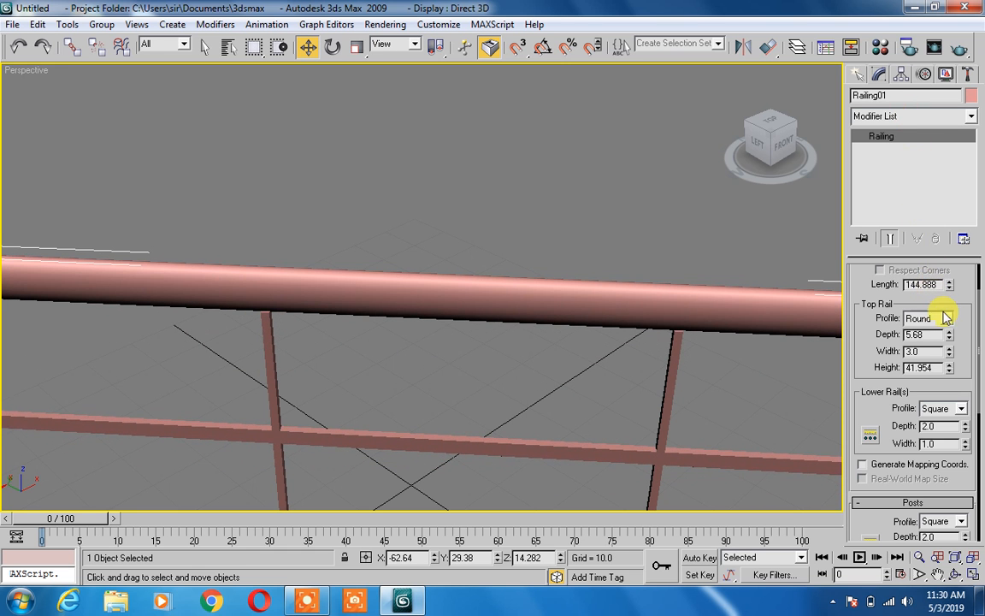
Give the top rail a Square profile and set its depth to about 12.84
{"action": "left_click", "coordinate": [941, 319]}
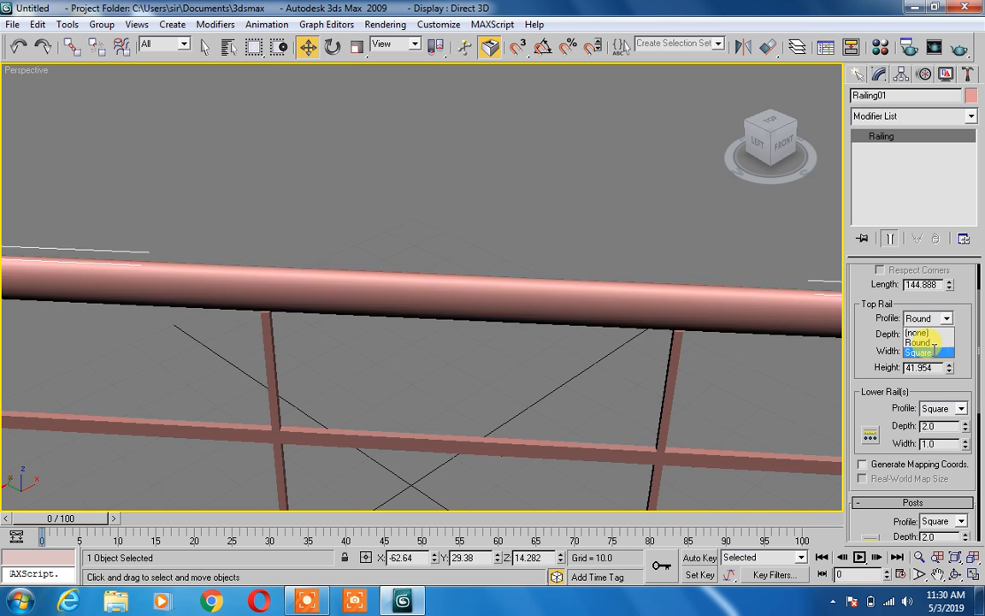
{"action": "left_click", "coordinate": [941, 351]}
{"action": "left_click_drag", "start_coordinate": [950, 338], "coordinate": [928, 235]}
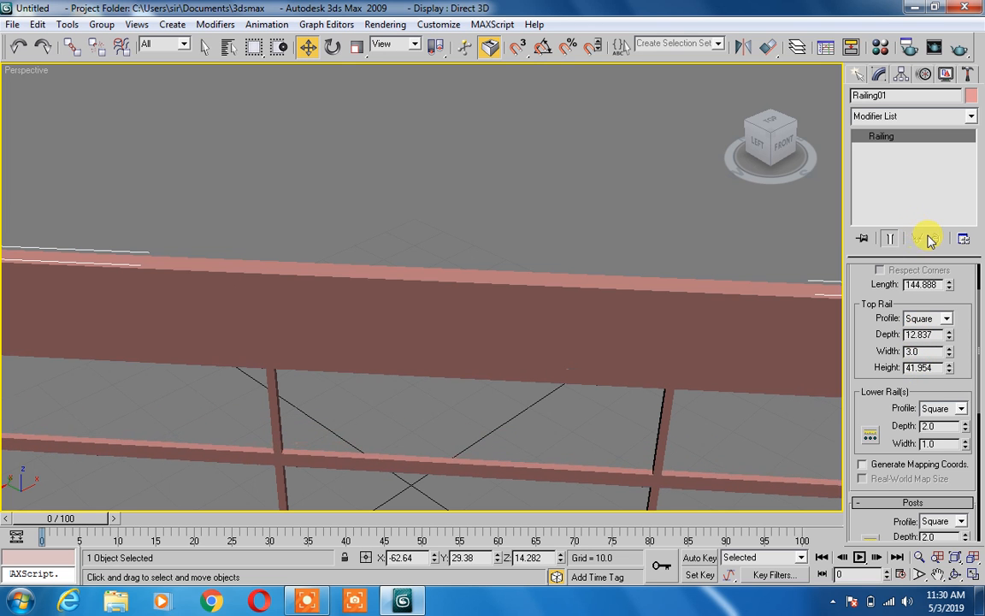
Widen the railing's top rail to about 13.9
{"action": "left_click", "coordinate": [622, 267]}
{"action": "scroll", "coordinate": [622, 267], "scroll_direction": "down", "scroll_amount": 6}
{"action": "left_click", "coordinate": [539, 293]}
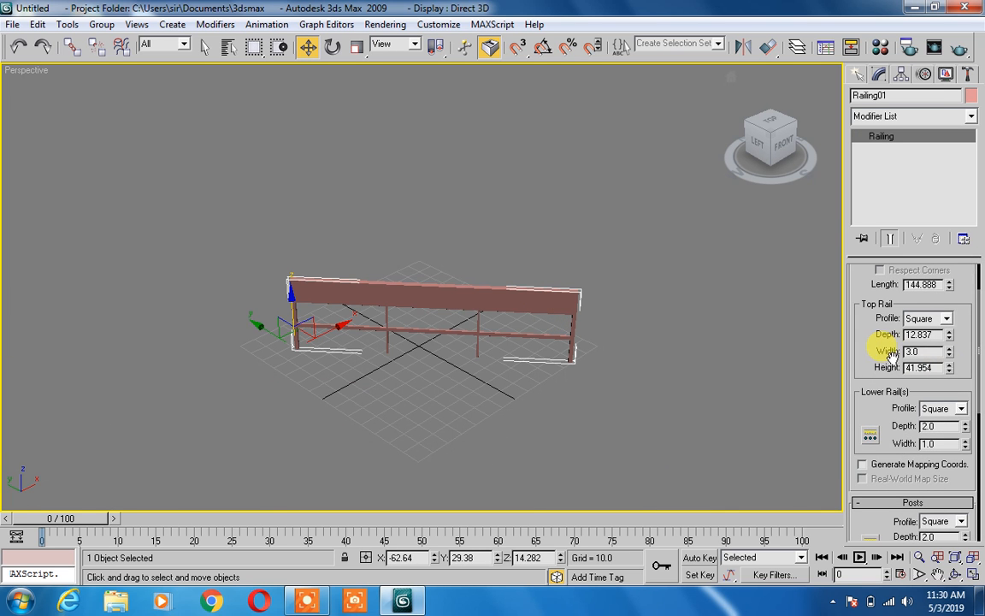
{"action": "left_click_drag", "start_coordinate": [952, 353], "coordinate": [876, 318]}
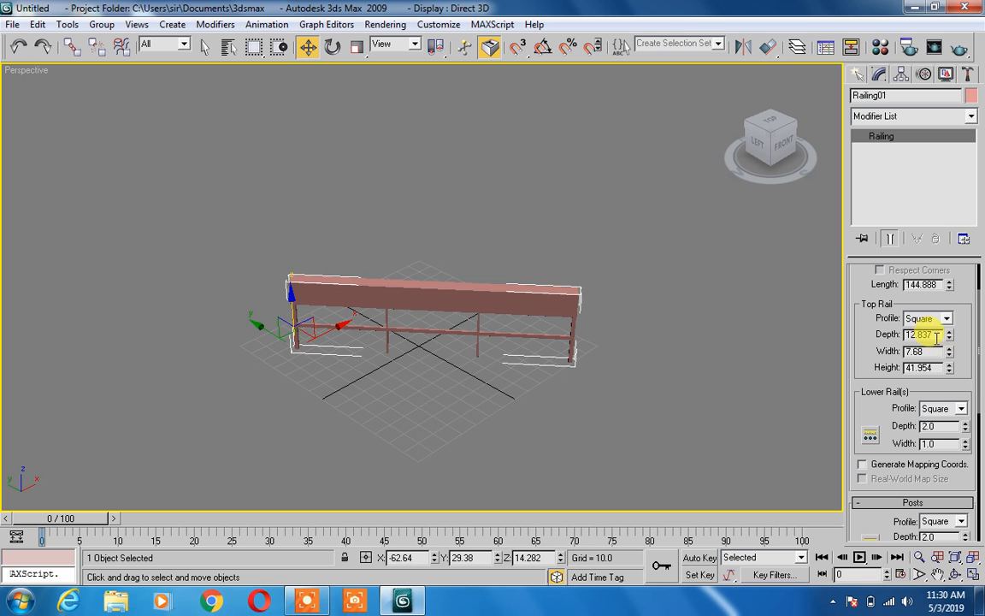
{"action": "left_click_drag", "start_coordinate": [949, 349], "coordinate": [933, 281]}
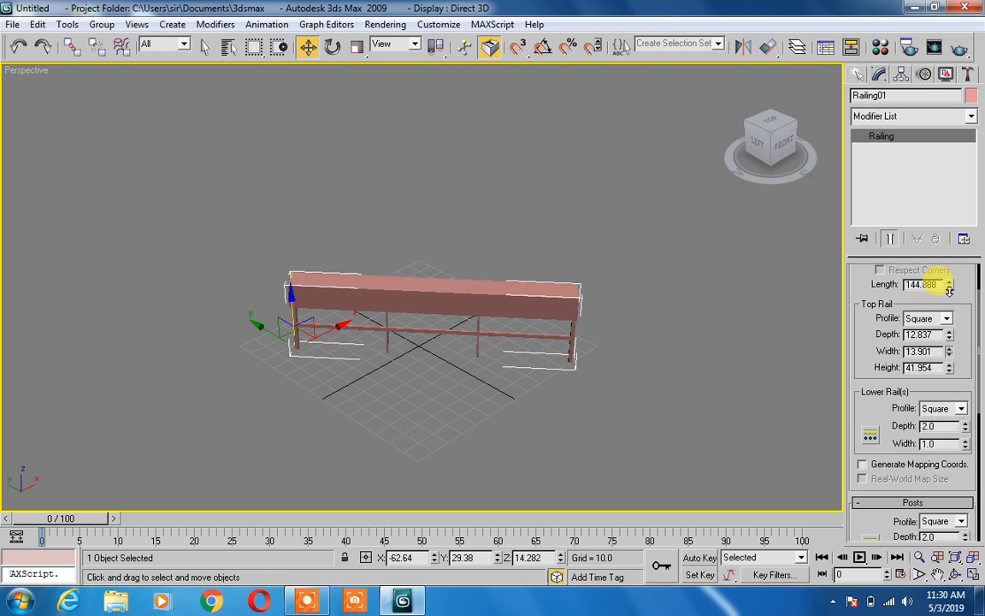
Set the top rail's width to about 11.52 and its height to about 62.93
{"action": "left_click_drag", "start_coordinate": [950, 366], "coordinate": [949, 322]}
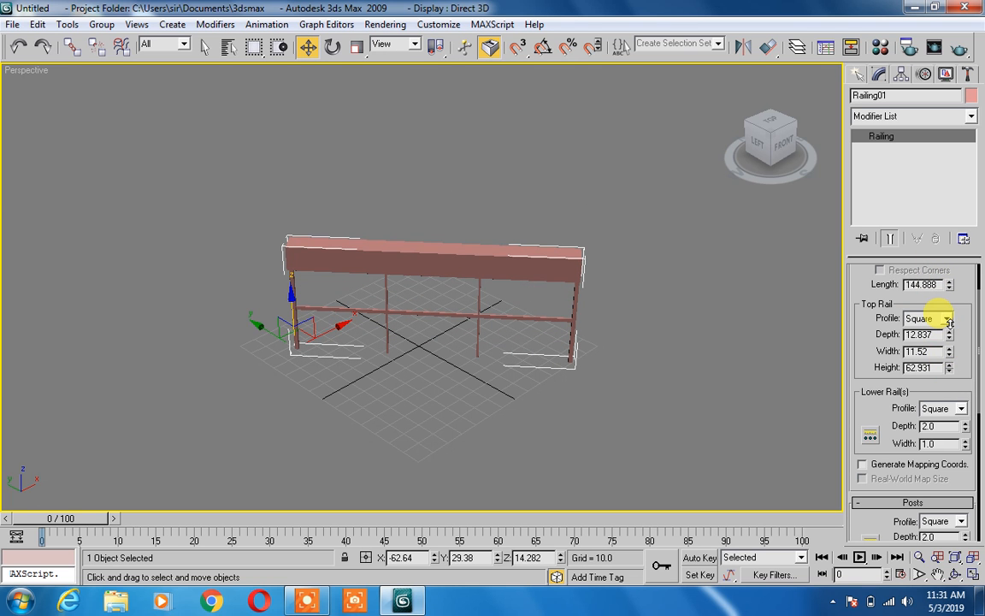
Reselect the railing and cycle its lower rail profile through Round and (none) back to Square
{"action": "left_click_drag", "start_coordinate": [867, 367], "coordinate": [853, 259]}
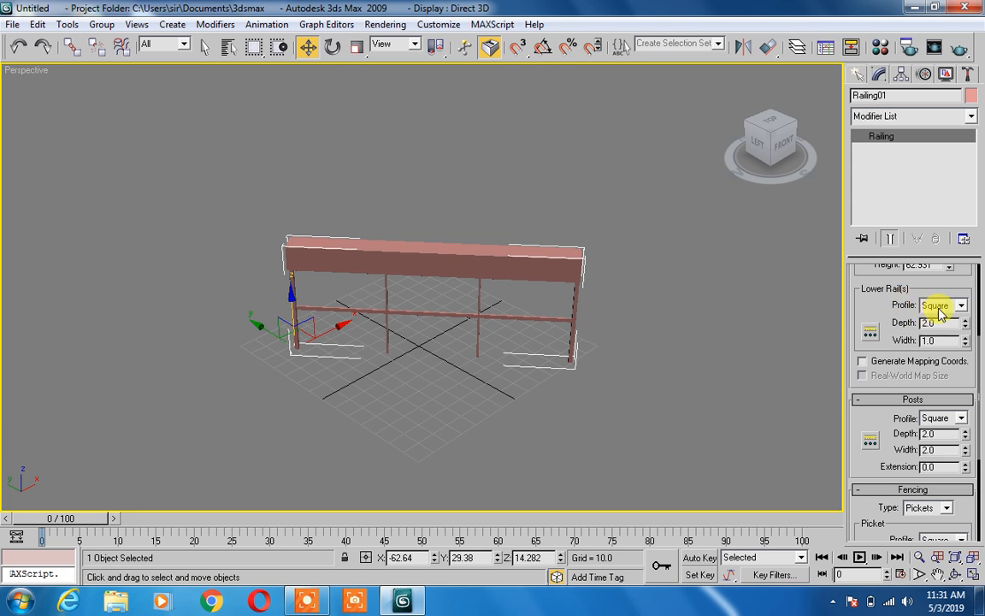
{"action": "left_click", "coordinate": [654, 389]}
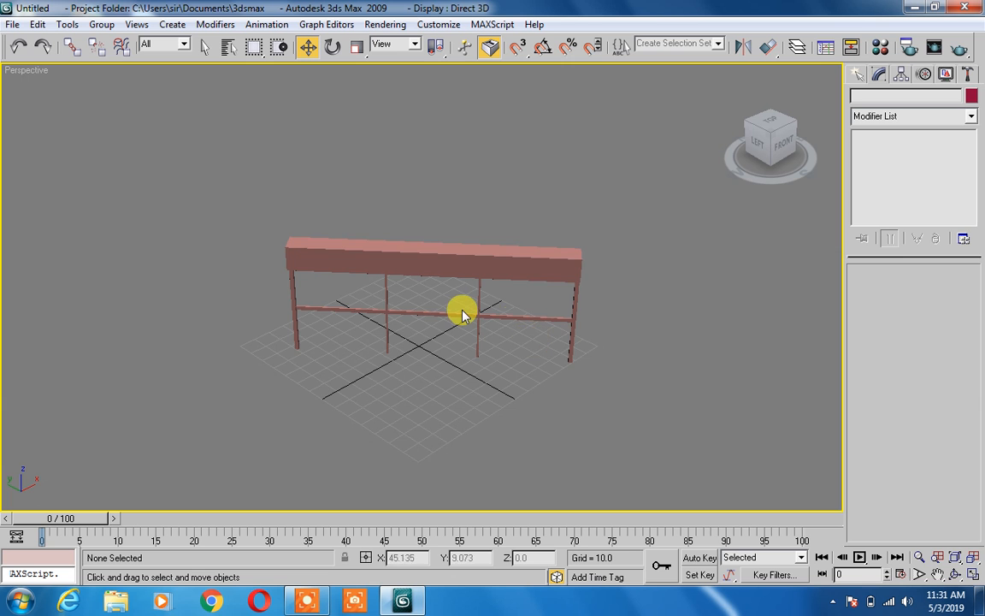
{"action": "scroll", "coordinate": [462, 315], "scroll_direction": "up", "scroll_amount": 8}
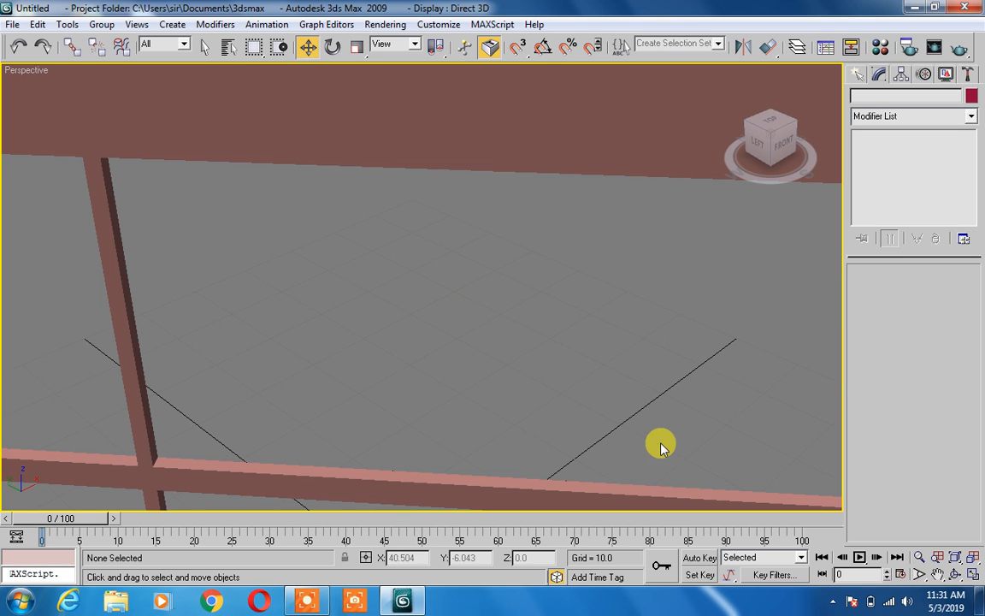
{"action": "left_click", "coordinate": [631, 494]}
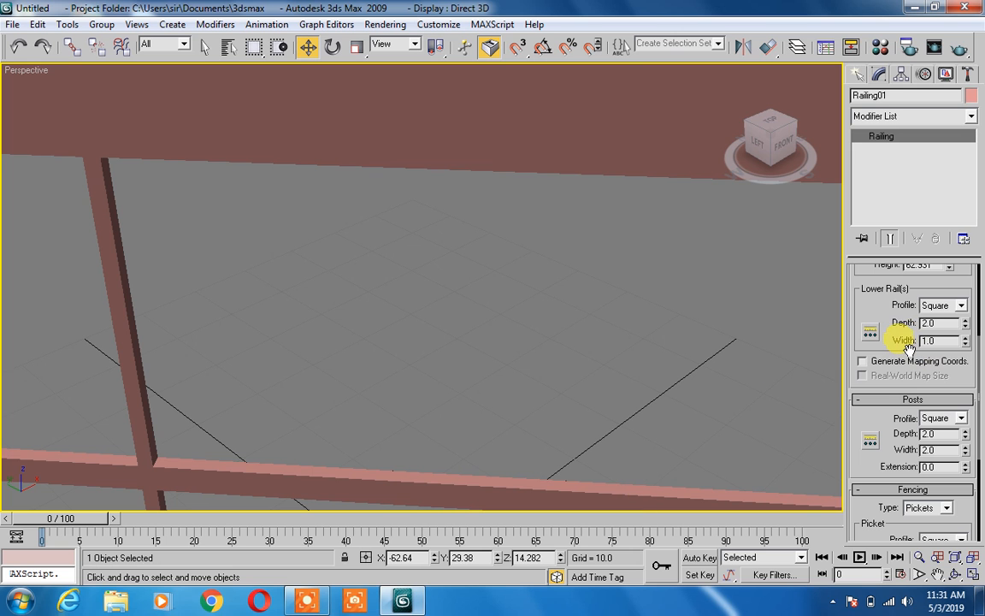
{"action": "left_click", "coordinate": [961, 306]}
{"action": "left_click", "coordinate": [941, 329]}
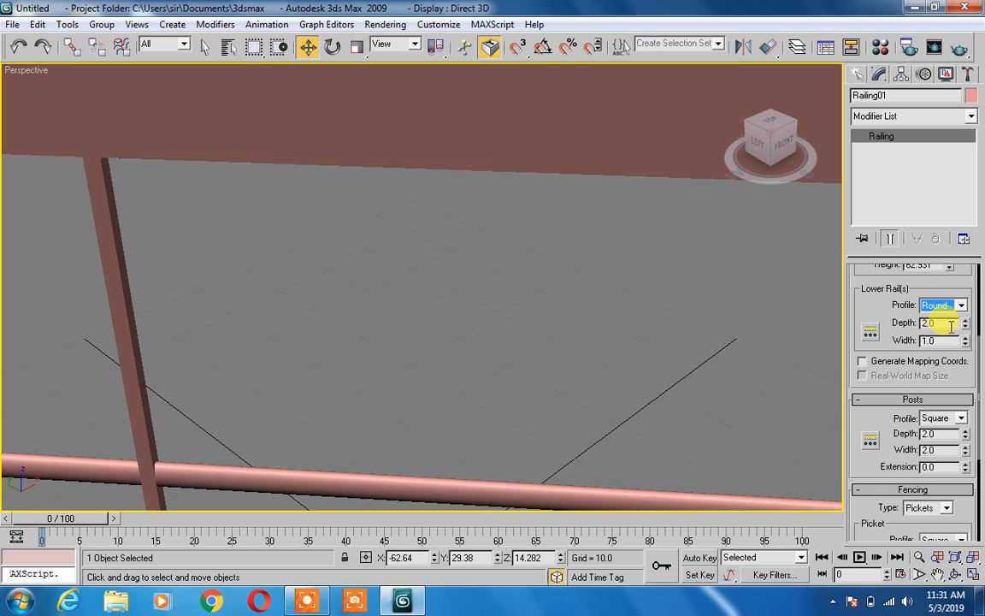
{"action": "left_click", "coordinate": [259, 487]}
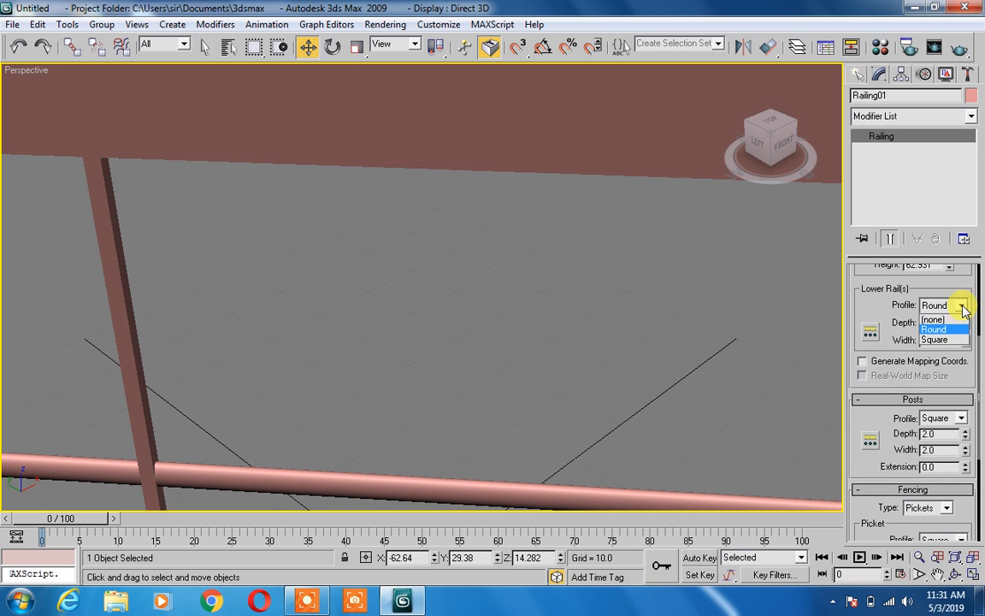
{"action": "left_click", "coordinate": [952, 320]}
{"action": "key", "text": "Down"}
{"action": "key", "text": "Down"}
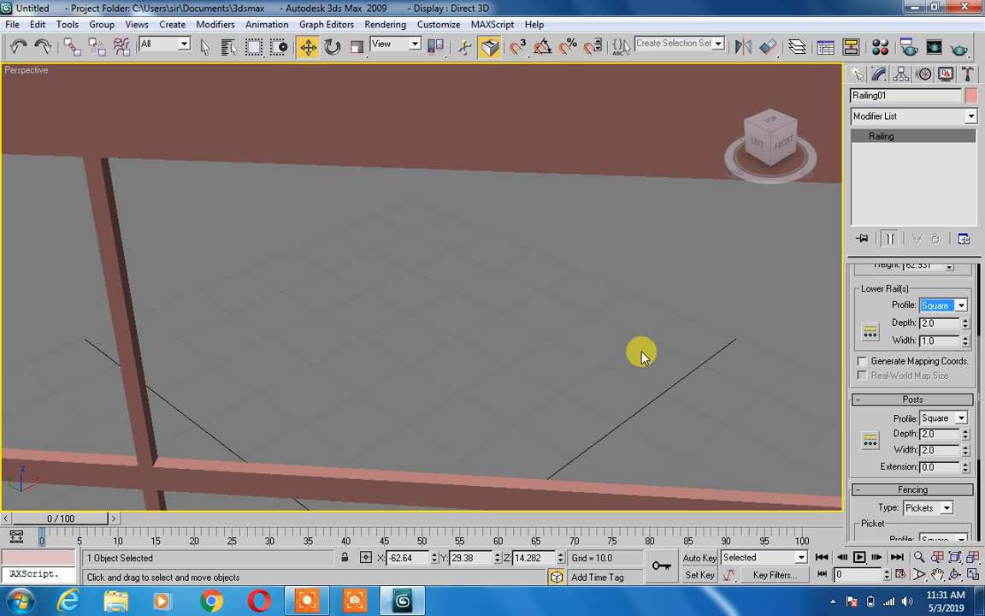
Give the lower rail a Round profile with a depth of about 2.62 and a width of about 2.17
{"action": "left_click", "coordinate": [946, 308]}
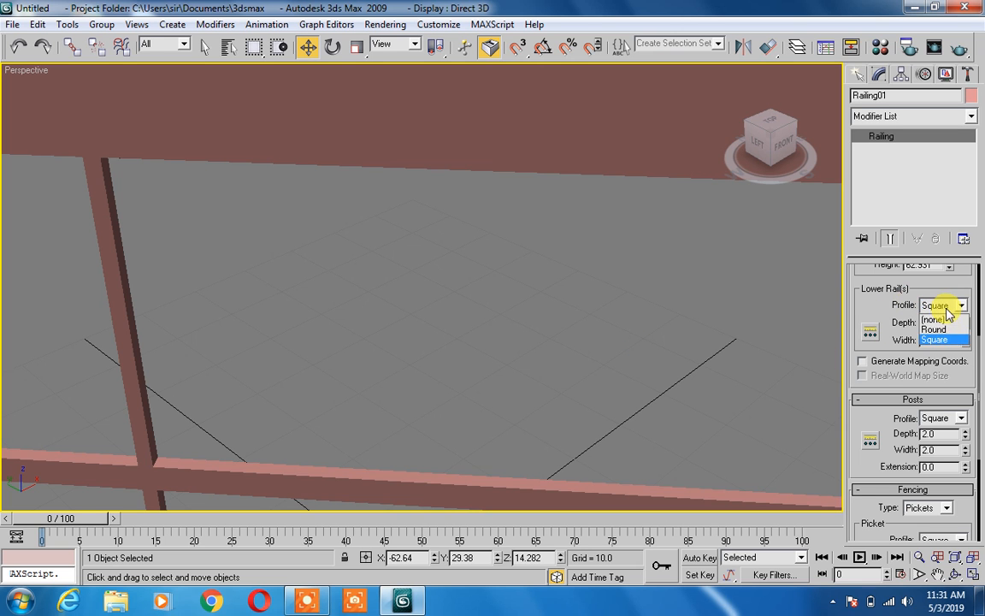
{"action": "left_click", "coordinate": [934, 330]}
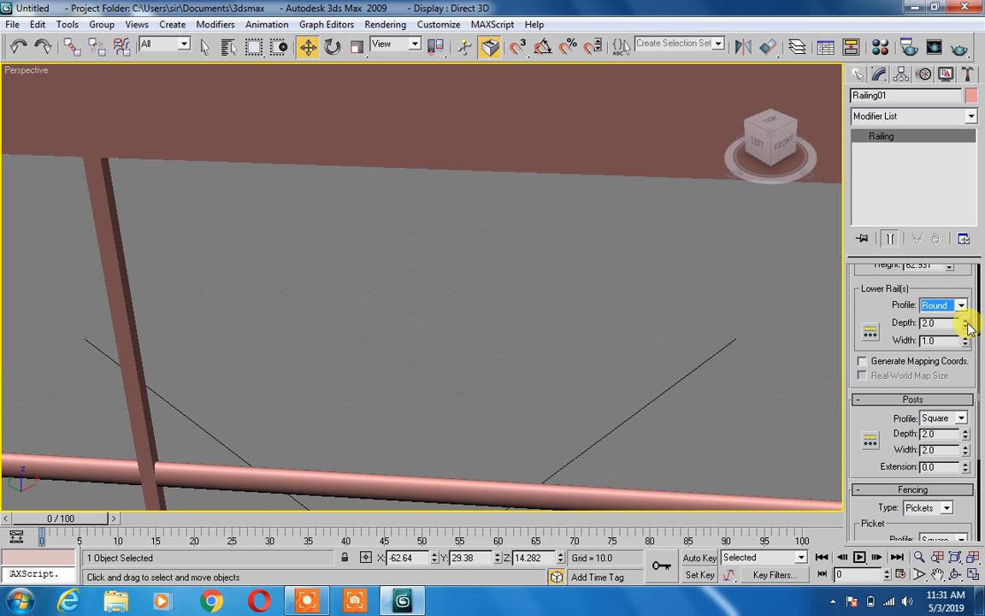
{"action": "left_click_drag", "start_coordinate": [967, 326], "coordinate": [941, 275]}
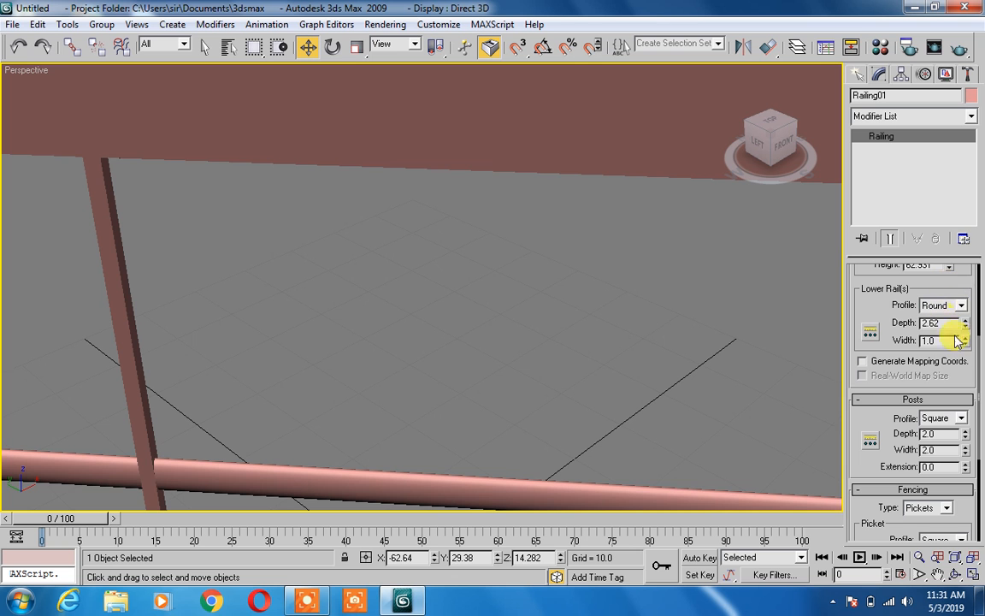
{"action": "left_click_drag", "start_coordinate": [968, 342], "coordinate": [838, 258]}
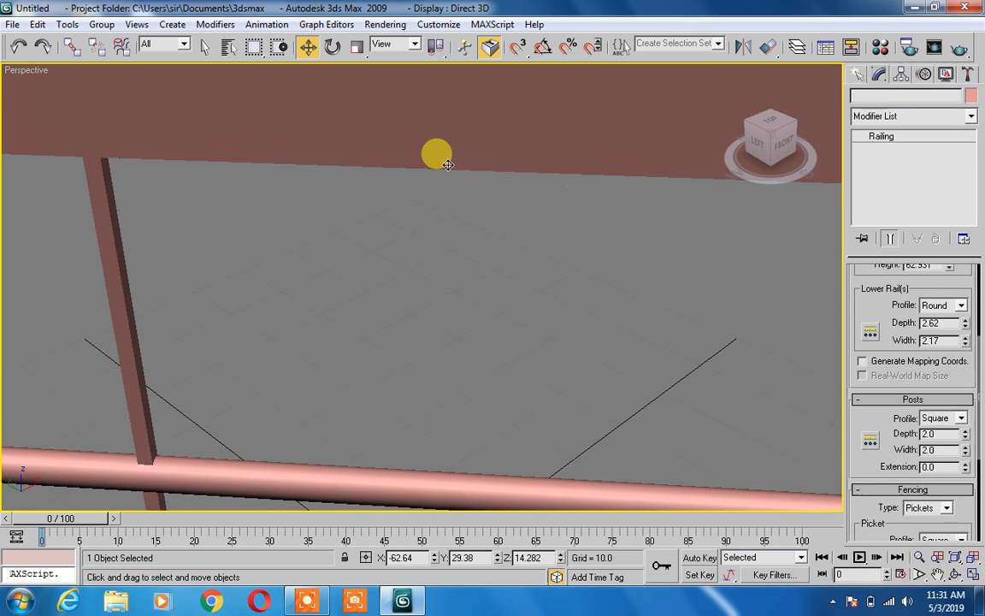
Reselect the railing, widen its lower rail to about 35.8, and narrow it to about 2.15
{"action": "key", "text": "z"}
{"action": "scroll", "coordinate": [447, 164], "scroll_direction": "down", "scroll_amount": 2}
{"action": "left_click", "coordinate": [665, 304]}
{"action": "left_click", "coordinate": [525, 270]}
{"action": "scroll", "coordinate": [430, 344], "scroll_direction": "up", "scroll_amount": 5}
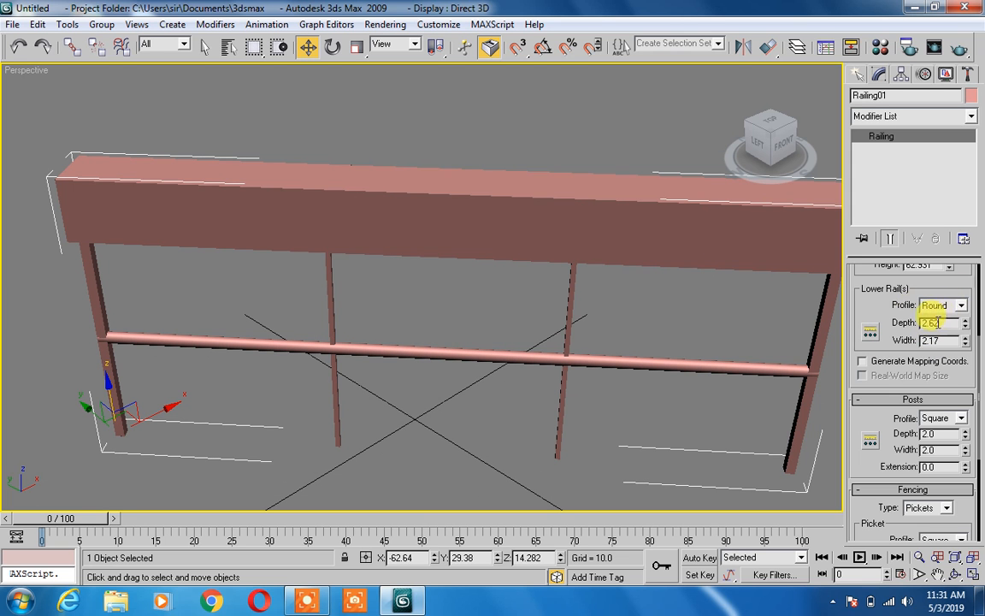
{"action": "left_click_drag", "start_coordinate": [965, 341], "coordinate": [900, 367]}
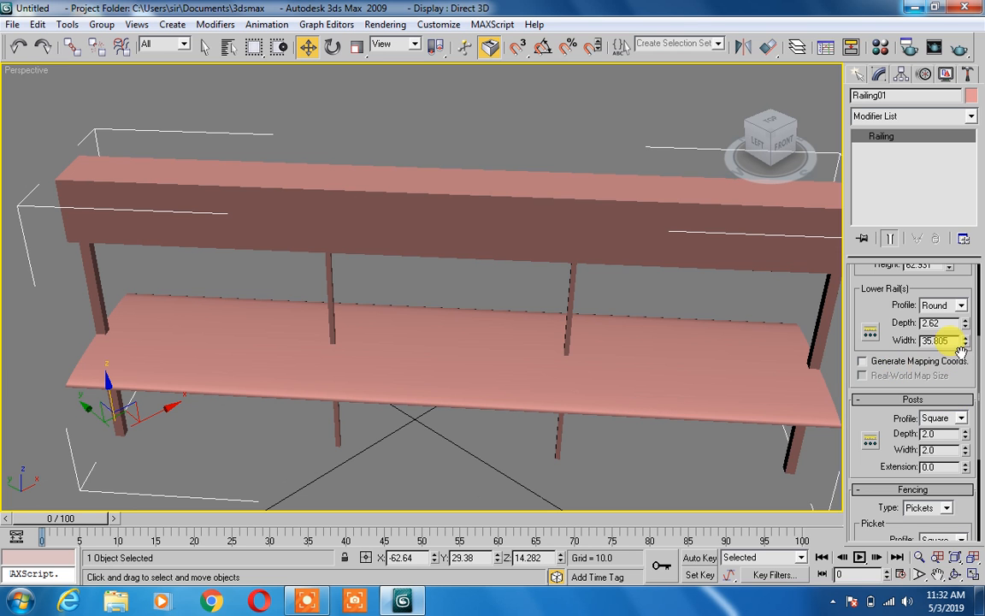
{"action": "left_click_drag", "start_coordinate": [969, 346], "coordinate": [963, 416]}
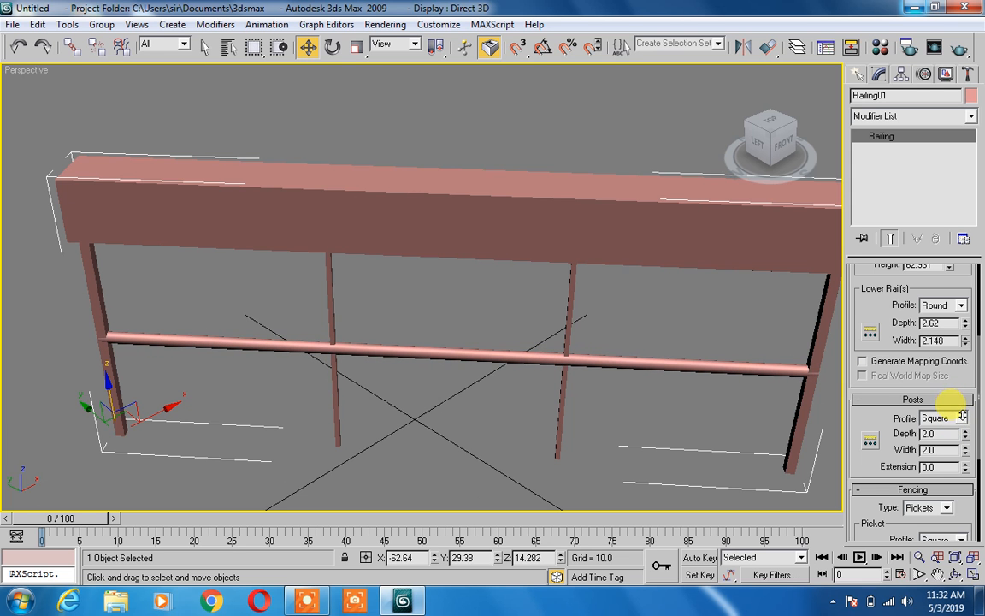
Open the lower rail spacing settings and set the rail count to 2
{"action": "left_click", "coordinate": [870, 334]}
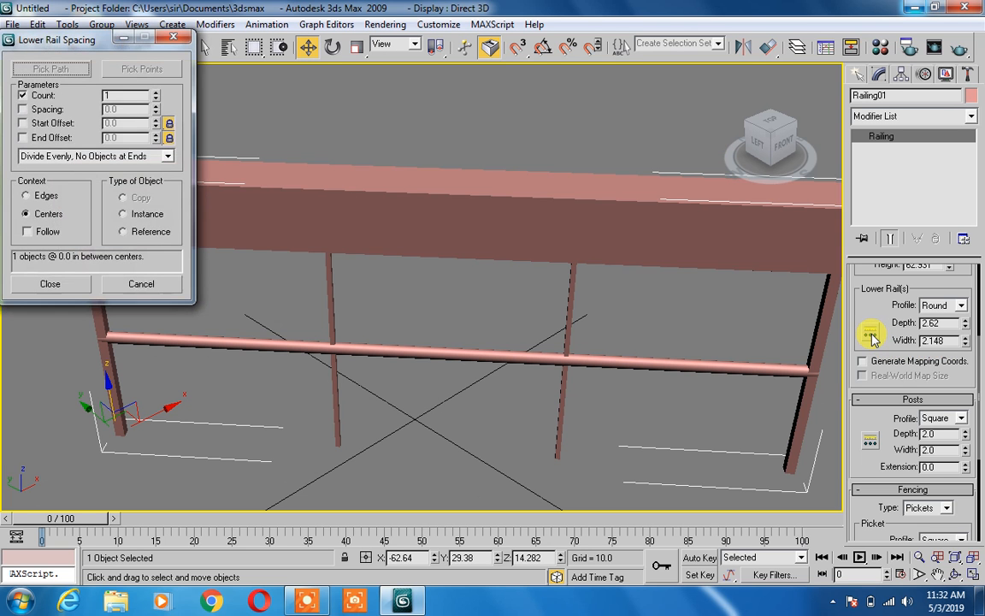
{"action": "left_click_drag", "start_coordinate": [86, 40], "coordinate": [740, 144]}
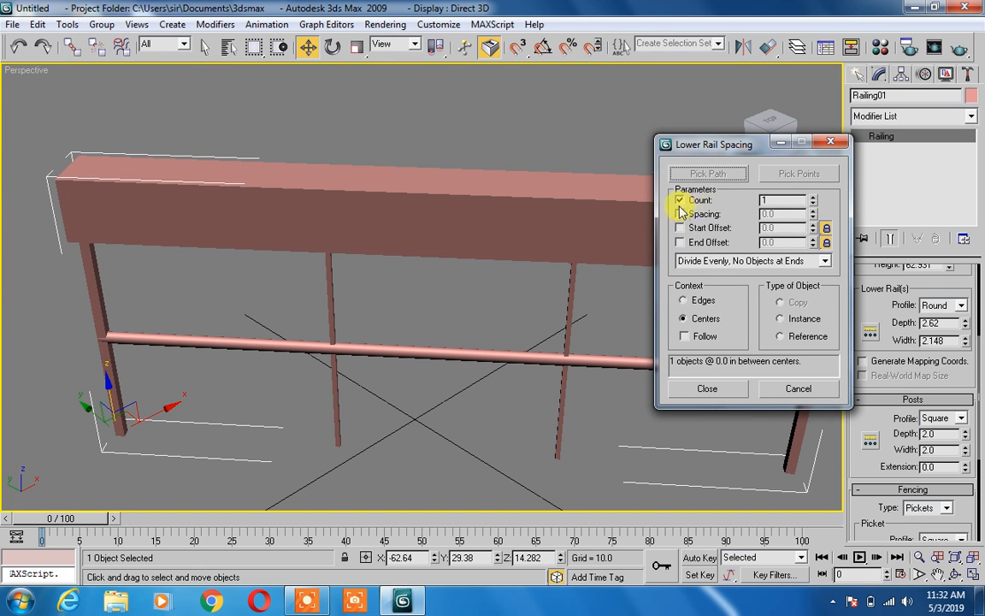
{"action": "left_click", "coordinate": [813, 198]}
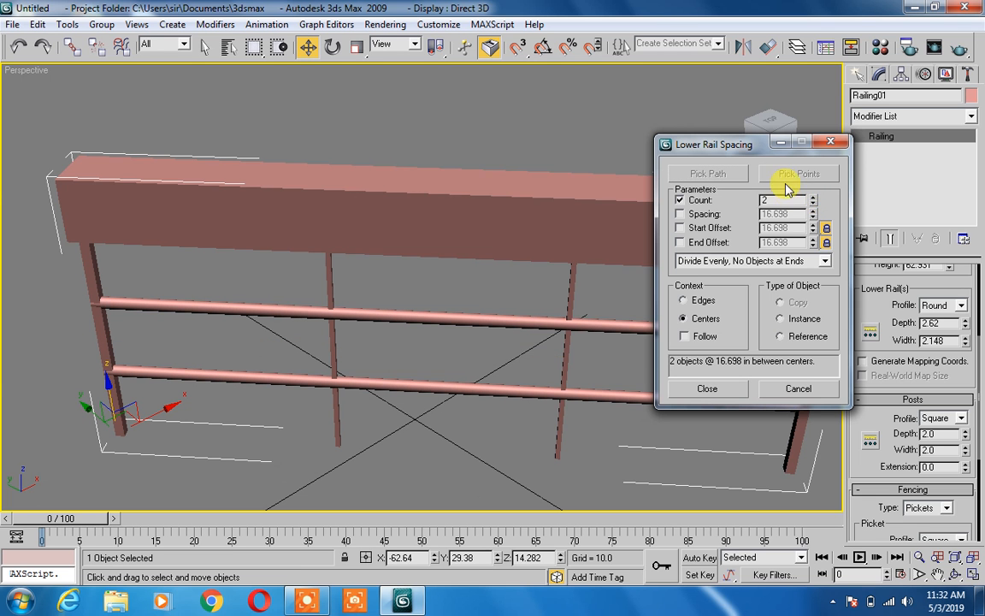
{"action": "left_click_drag", "start_coordinate": [712, 143], "coordinate": [526, 251]}
{"action": "left_click_drag", "start_coordinate": [535, 182], "coordinate": [747, 40]}
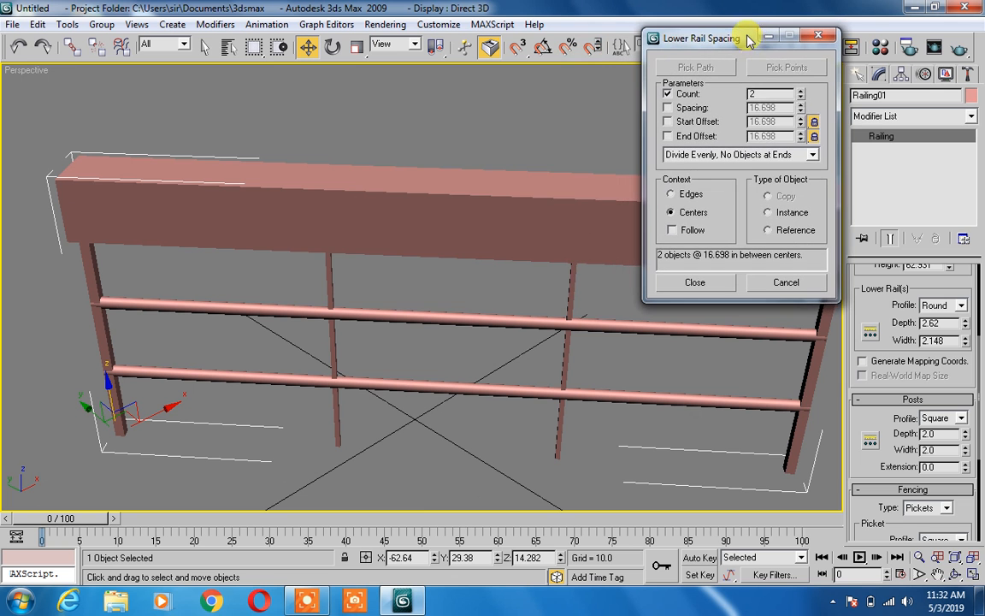
Increase the lower rail count to 9
{"action": "left_click", "coordinate": [804, 91]}
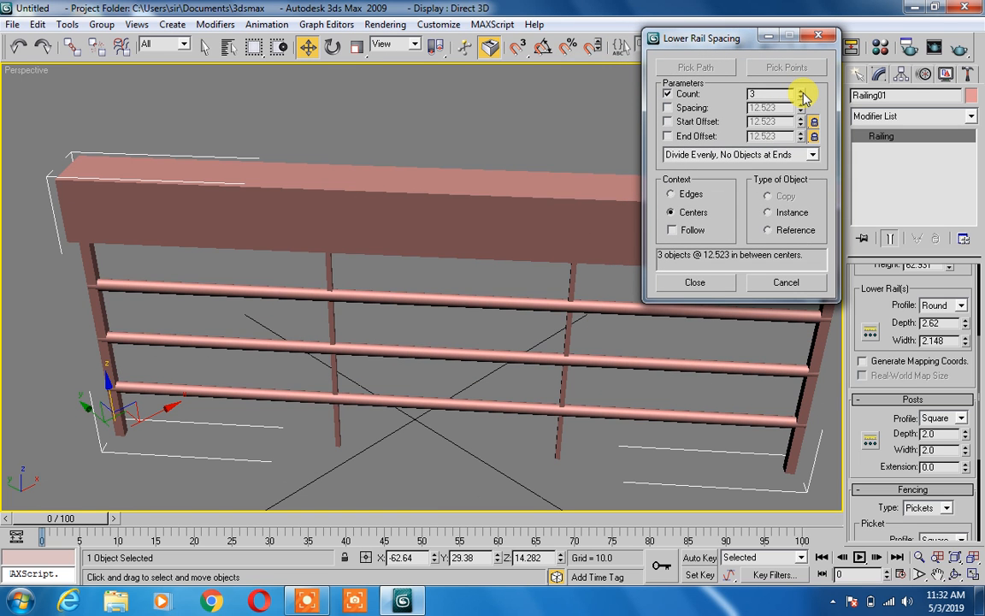
{"action": "left_click", "coordinate": [803, 92]}
{"action": "left_click", "coordinate": [804, 92]}
{"action": "left_click", "coordinate": [803, 91]}
{"action": "left_click", "coordinate": [804, 91]}
{"action": "left_click", "coordinate": [803, 92]}
{"action": "left_click", "coordinate": [803, 92]}
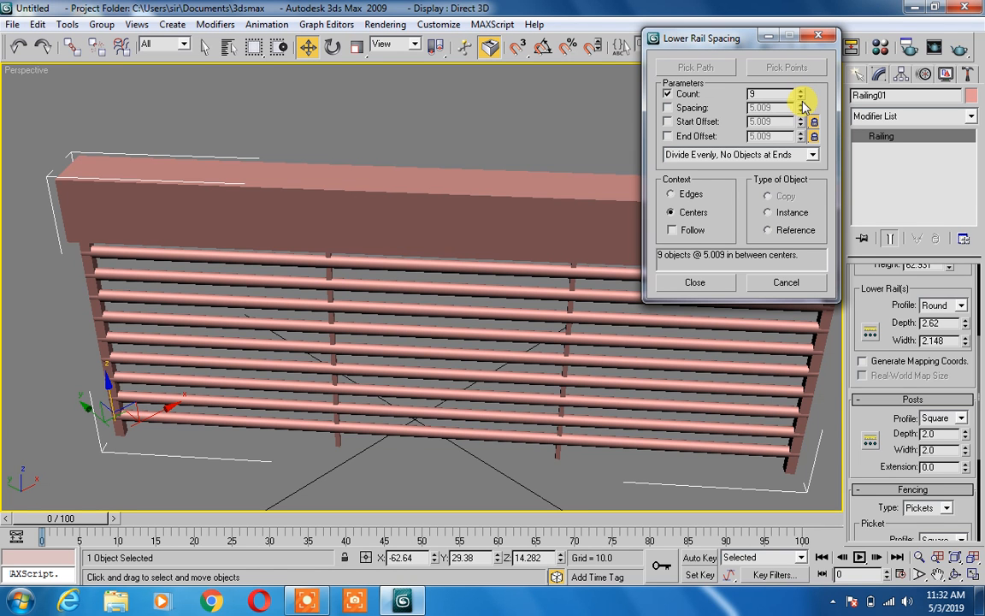
Reduce the lower rail count to 2
{"action": "left_click", "coordinate": [802, 99]}
{"action": "left_click", "coordinate": [802, 100]}
{"action": "left_click", "coordinate": [801, 99]}
{"action": "left_click", "coordinate": [802, 99]}
{"action": "left_click", "coordinate": [802, 99]}
{"action": "left_click", "coordinate": [802, 99]}
{"action": "left_click", "coordinate": [801, 99]}
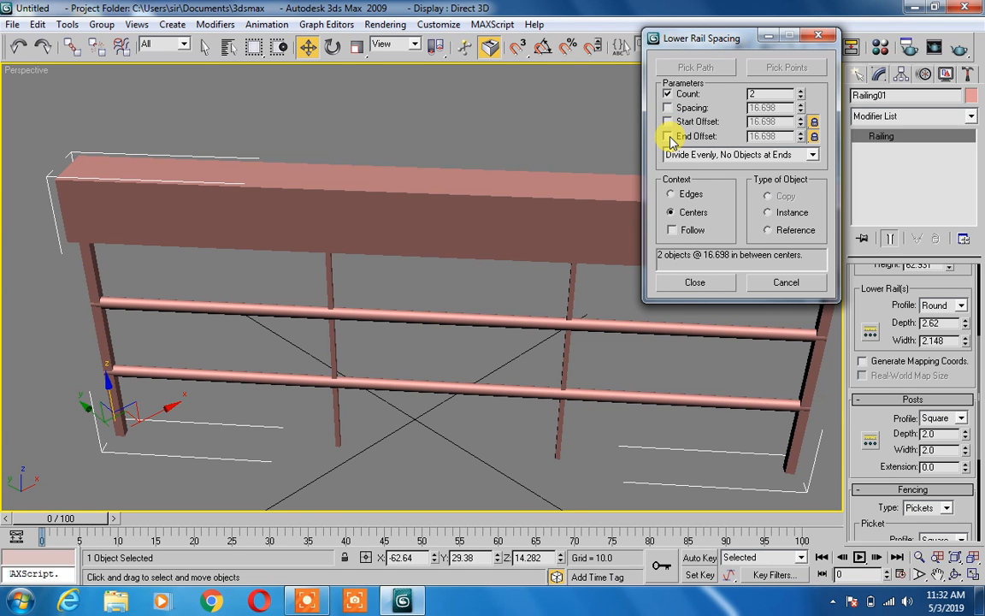
Toggle the start and end offset locks of the lower rail spacing to try different combinations
{"action": "left_click", "coordinate": [815, 131]}
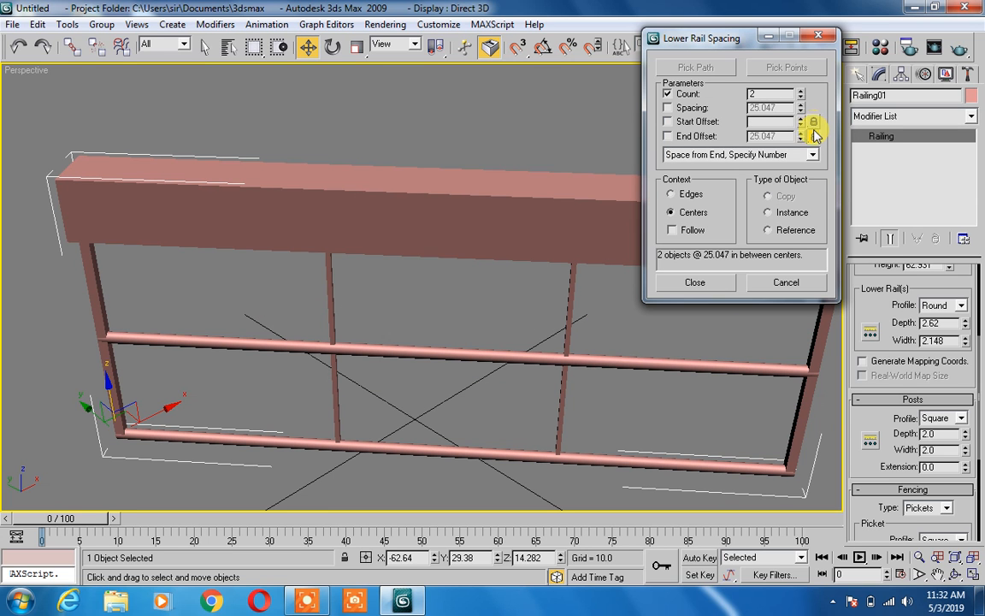
{"action": "left_click", "coordinate": [814, 137]}
{"action": "left_click", "coordinate": [815, 138]}
{"action": "left_click", "coordinate": [814, 138]}
{"action": "left_click", "coordinate": [814, 138]}
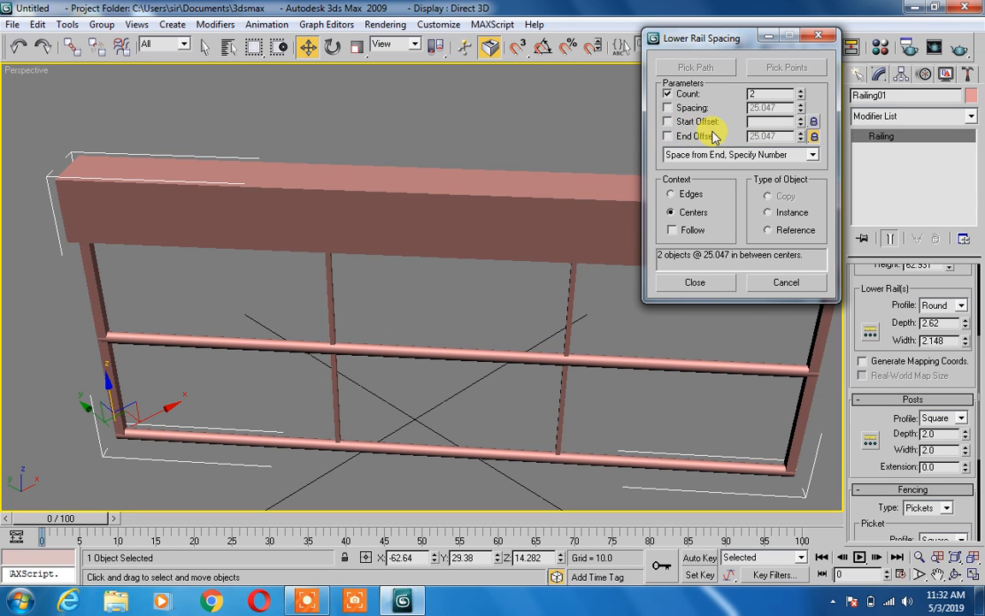
{"action": "left_click", "coordinate": [814, 138]}
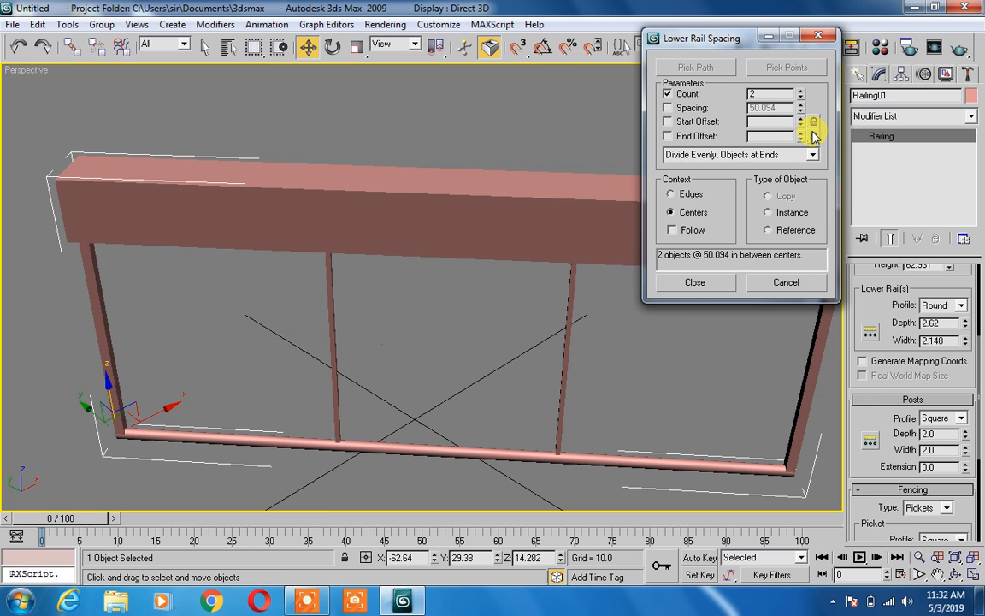
{"action": "left_click", "coordinate": [814, 138]}
{"action": "left_click", "coordinate": [813, 124]}
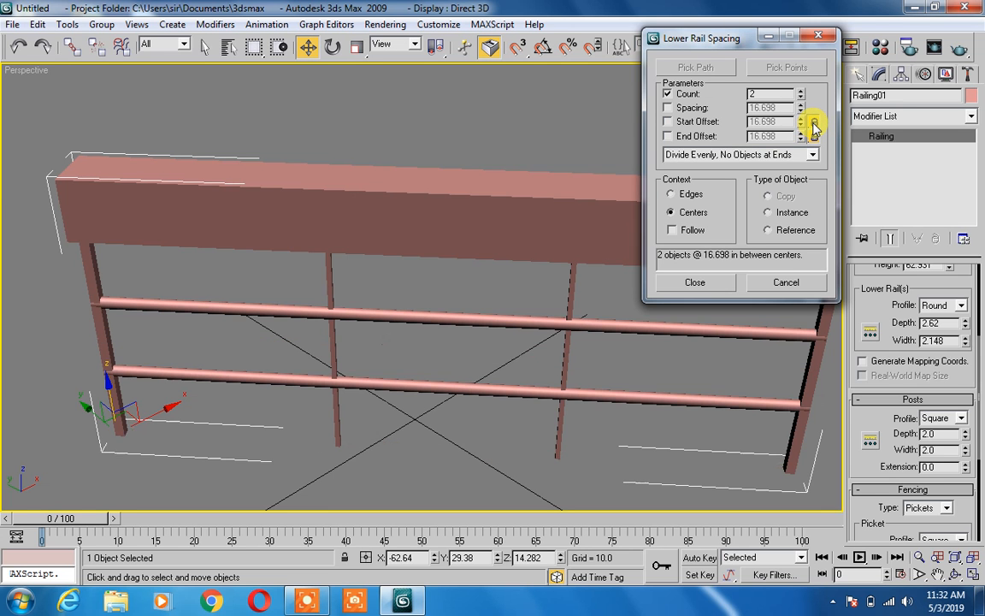
{"action": "left_click", "coordinate": [814, 138]}
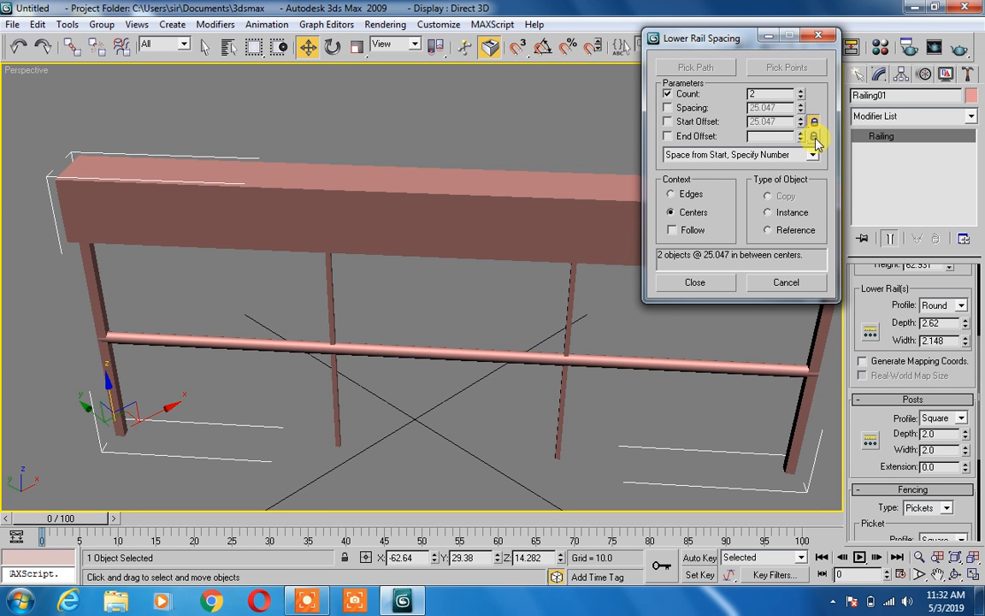
{"action": "left_click", "coordinate": [814, 124]}
{"action": "left_click", "coordinate": [815, 137]}
{"action": "left_click", "coordinate": [813, 124]}
Try the lower rail layouts Space from End with Specify Spacing, Unbounded and Specify Number
{"action": "left_click", "coordinate": [806, 155]}
{"action": "left_click", "coordinate": [770, 190]}
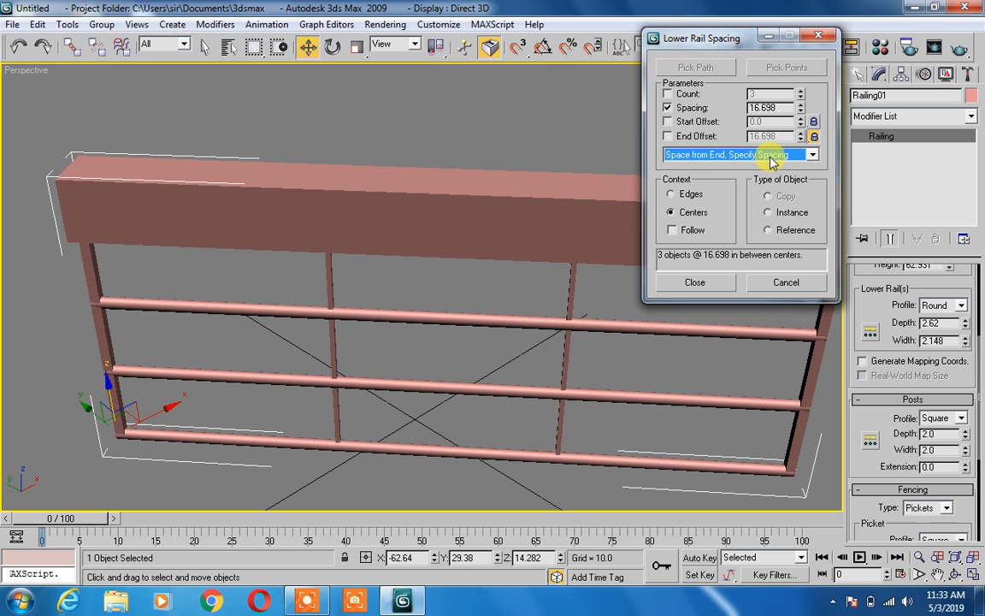
{"action": "left_click", "coordinate": [771, 156]}
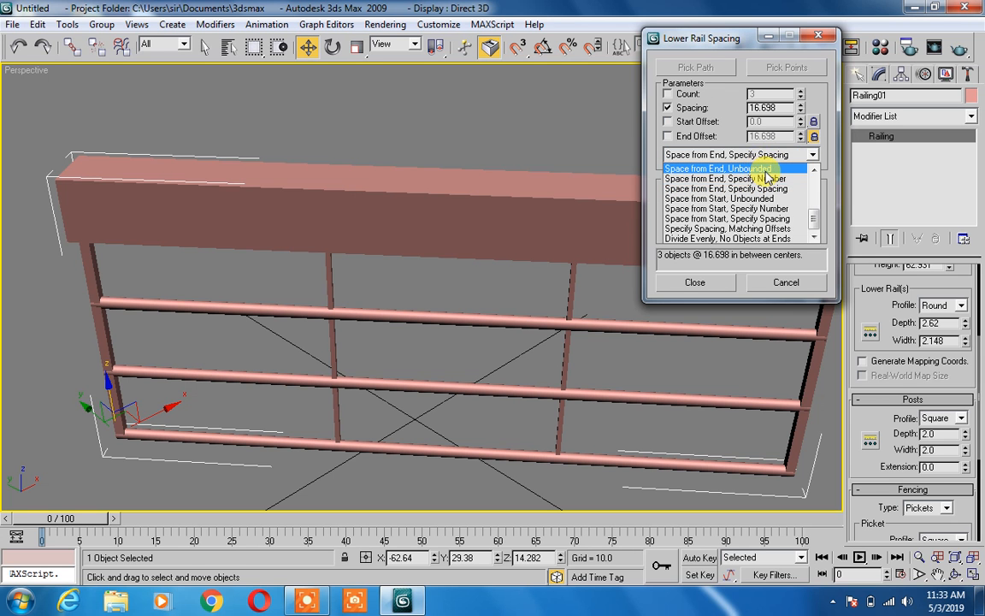
{"action": "left_click", "coordinate": [765, 171]}
{"action": "left_click", "coordinate": [766, 156]}
{"action": "left_click", "coordinate": [764, 179]}
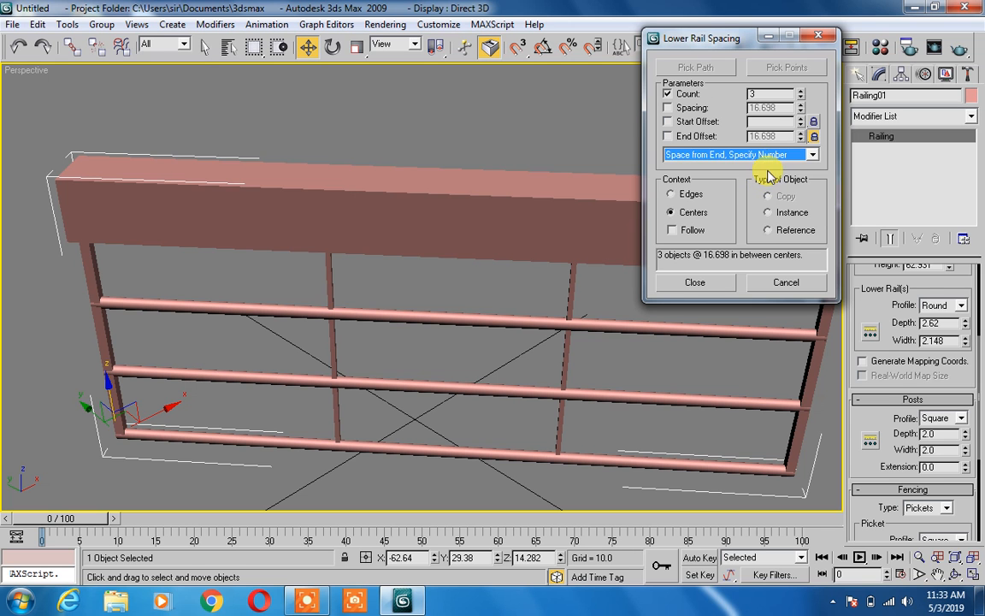
Try the lower rail layouts Space from Start, Specify Number and Specify Spacing, Matching Offsets
{"action": "left_click", "coordinate": [772, 159]}
{"action": "left_click", "coordinate": [770, 209]}
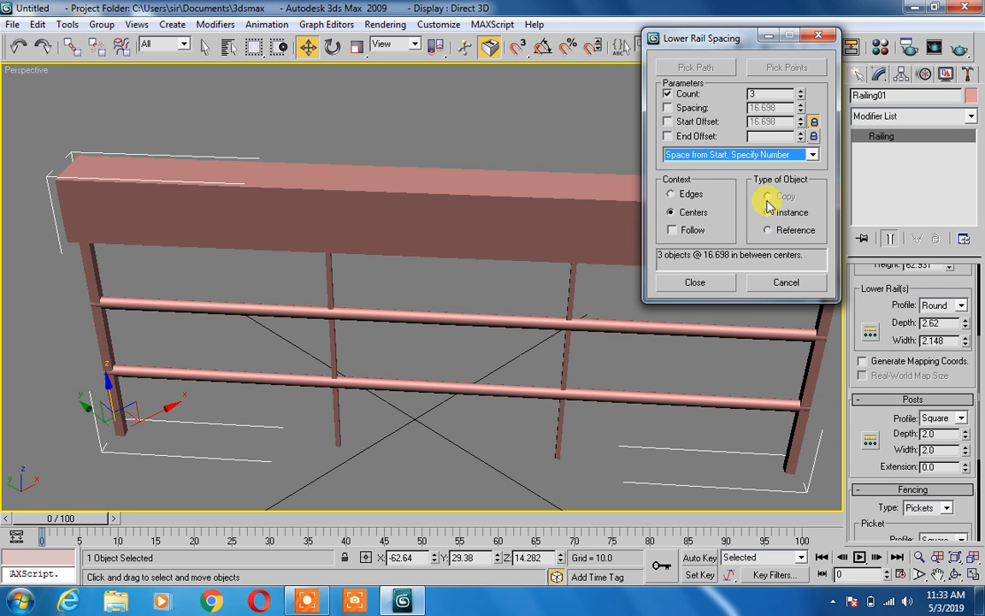
{"action": "left_click", "coordinate": [740, 155]}
{"action": "left_click", "coordinate": [768, 228]}
Choose the Space from End, Unbounded layout, turn off the count, and set the lower rail spacing to about 10.46
{"action": "left_click", "coordinate": [765, 155]}
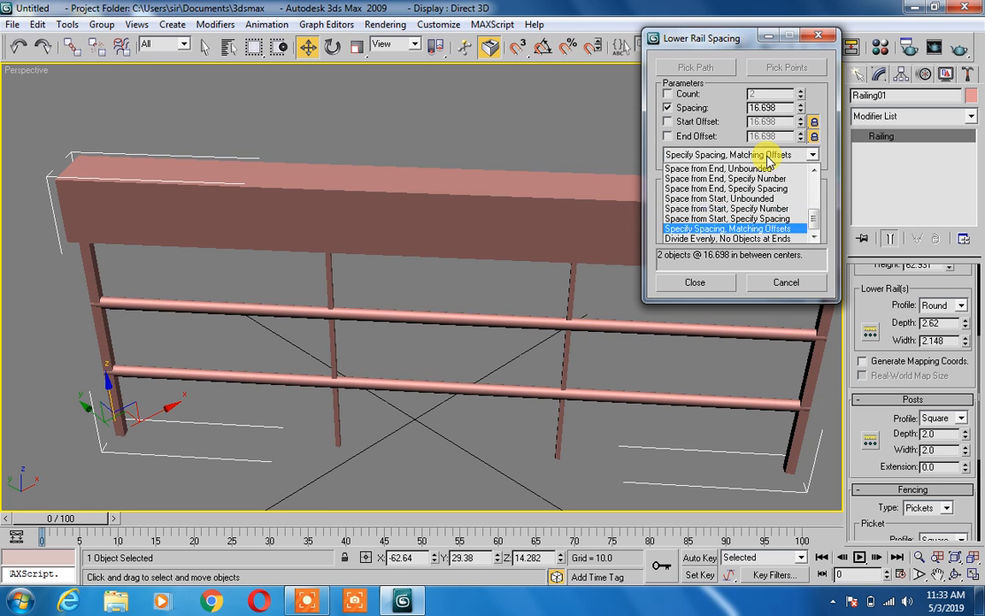
{"action": "left_click", "coordinate": [759, 170]}
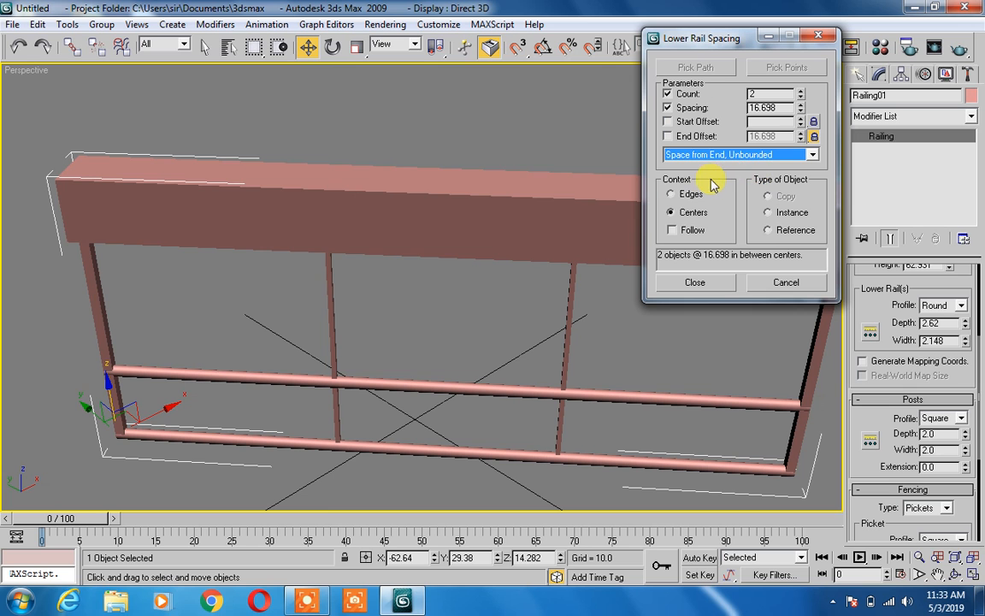
{"action": "left_click", "coordinate": [670, 96]}
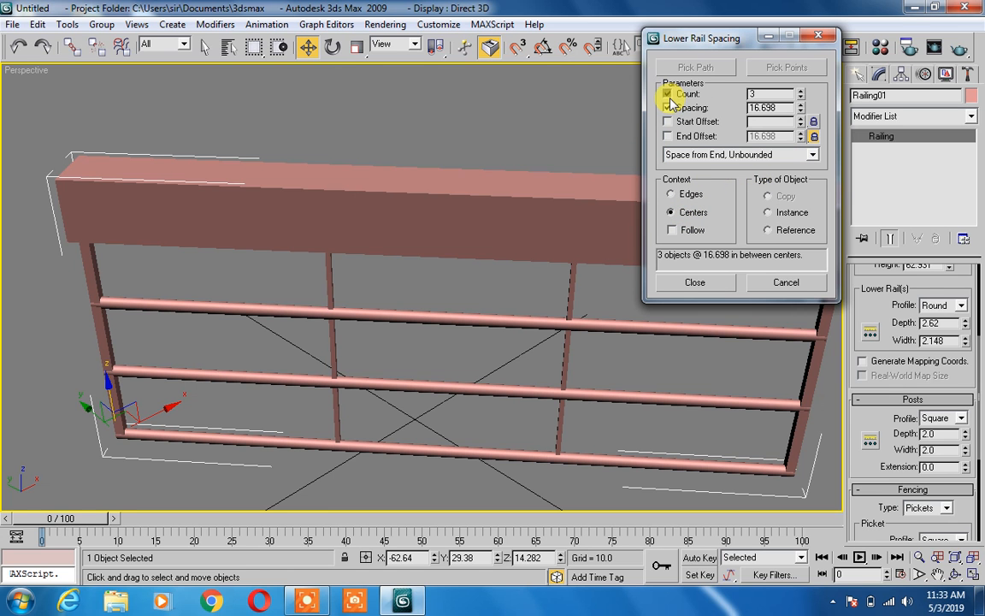
{"action": "left_click_drag", "start_coordinate": [801, 108], "coordinate": [818, 595]}
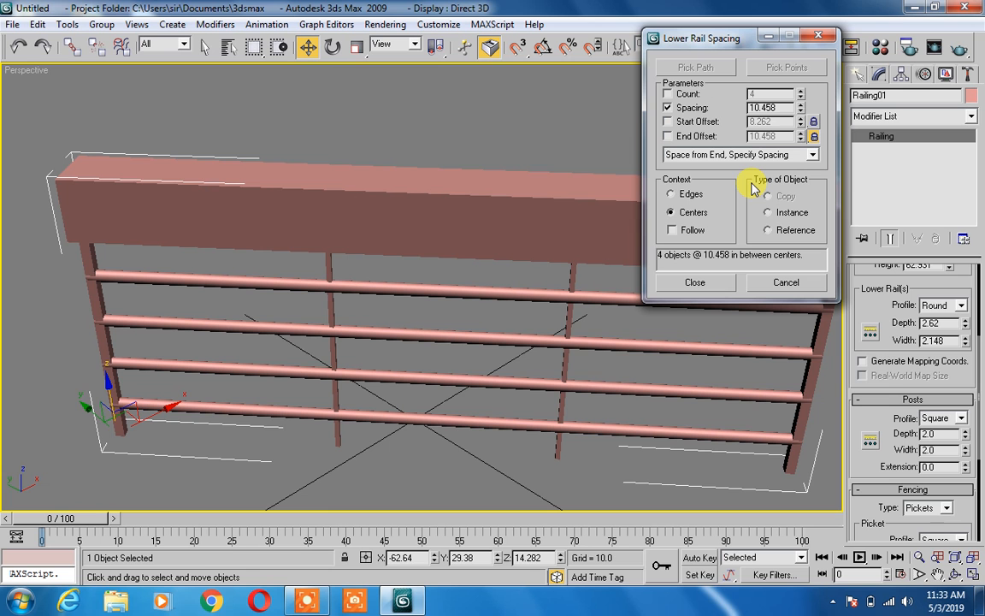
Turn on the lower rail count of 4 alongside the spacing and close the lower rail spacing settings
{"action": "left_click", "coordinate": [675, 94]}
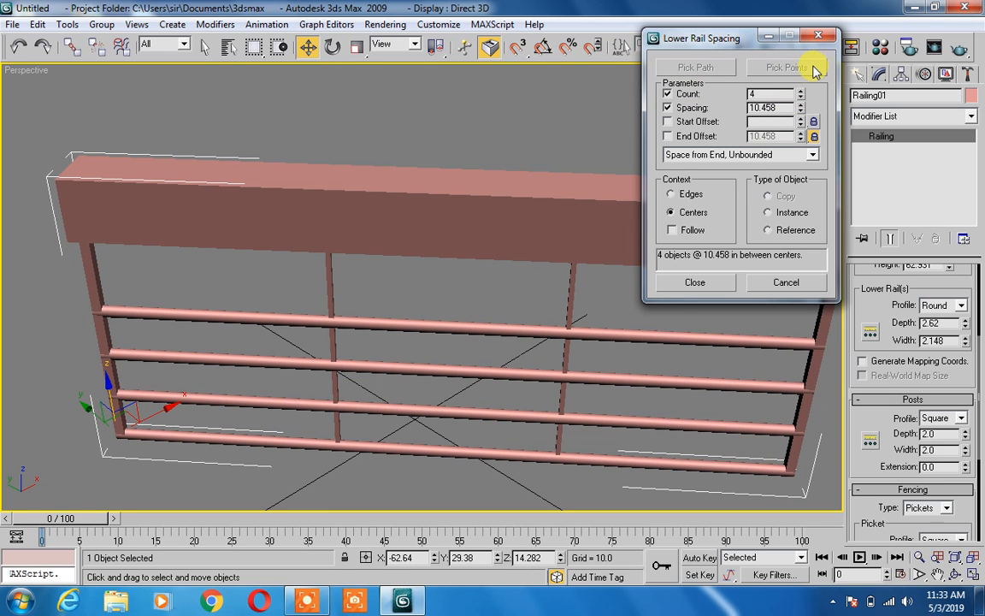
{"action": "left_click", "coordinate": [818, 36]}
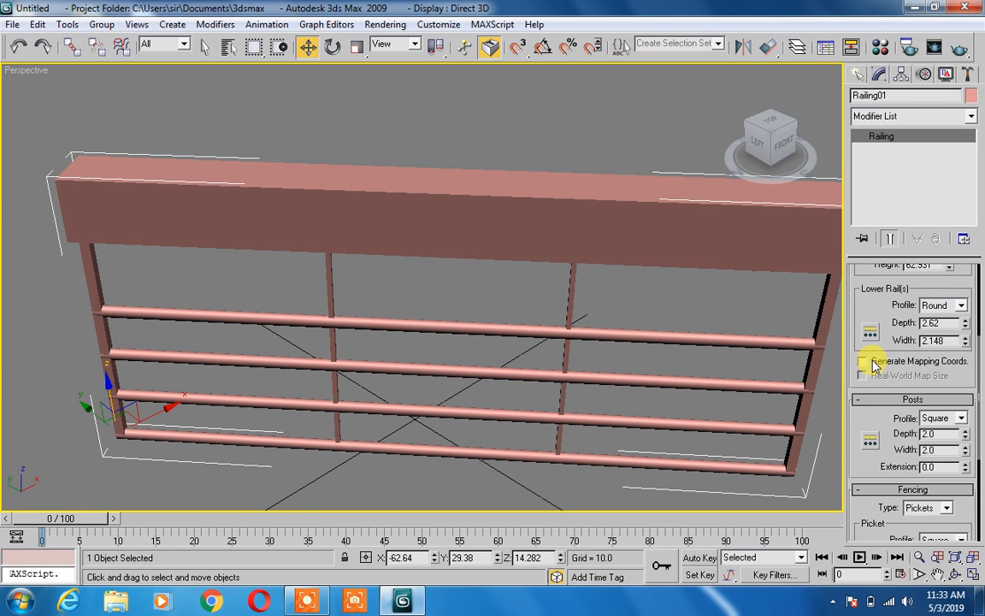
Set the profile of the railing's posts to Round
{"action": "left_click_drag", "start_coordinate": [870, 335], "coordinate": [875, 242]}
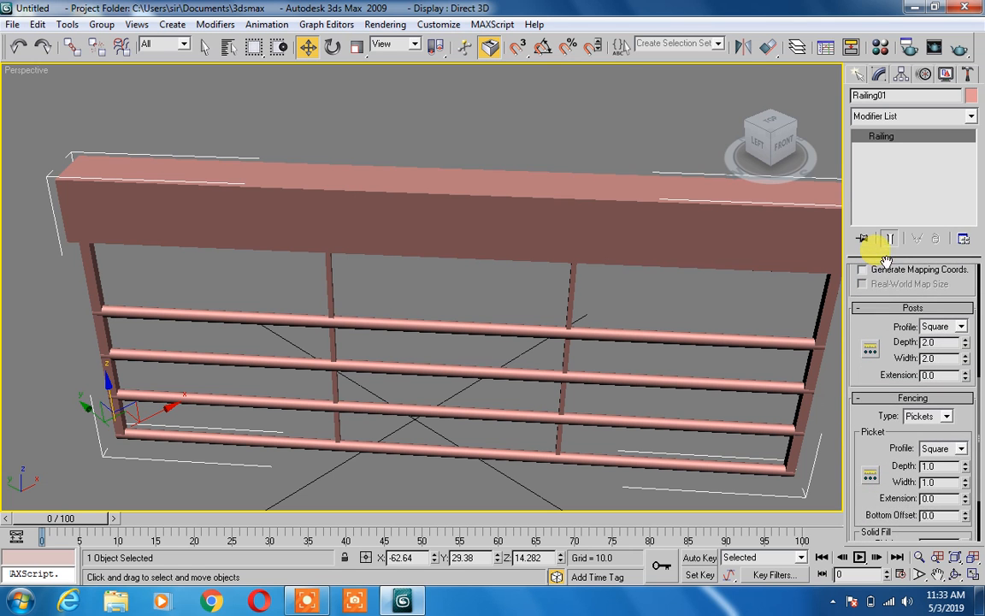
{"action": "left_click", "coordinate": [957, 331]}
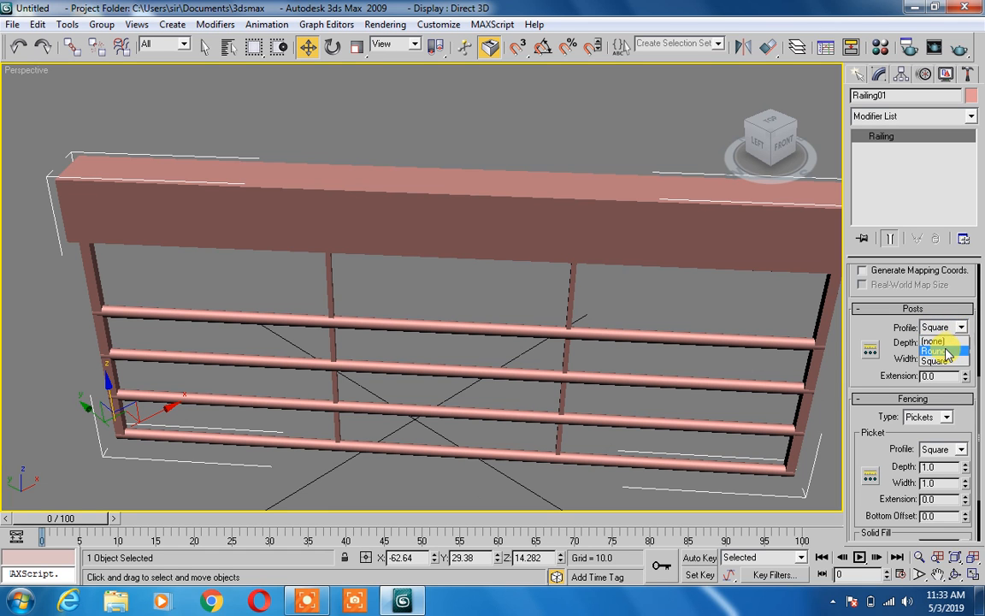
{"action": "left_click", "coordinate": [941, 350]}
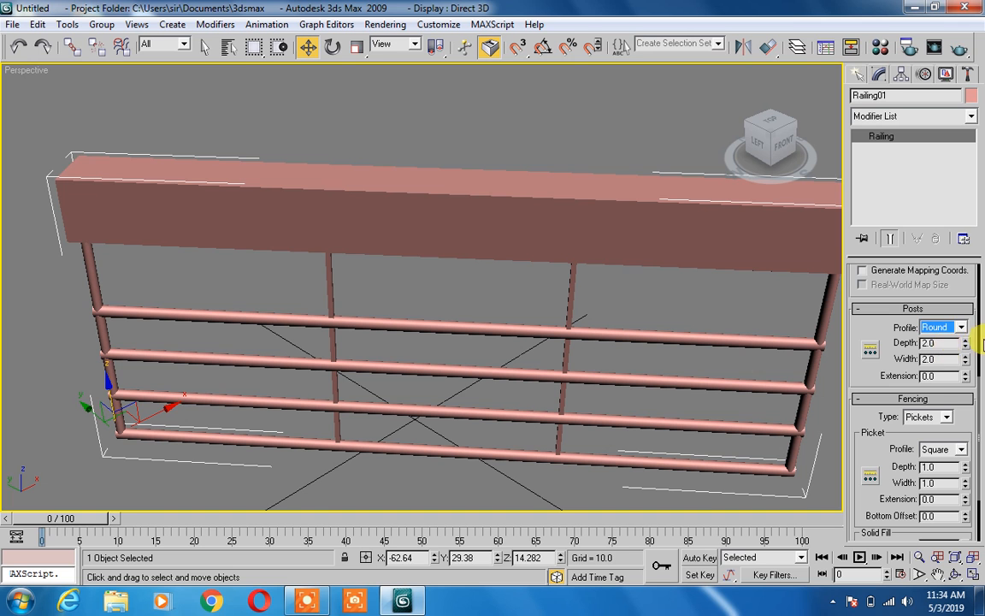
Try the (none) profile for the posts and switch them back to Round
{"action": "left_click", "coordinate": [962, 328]}
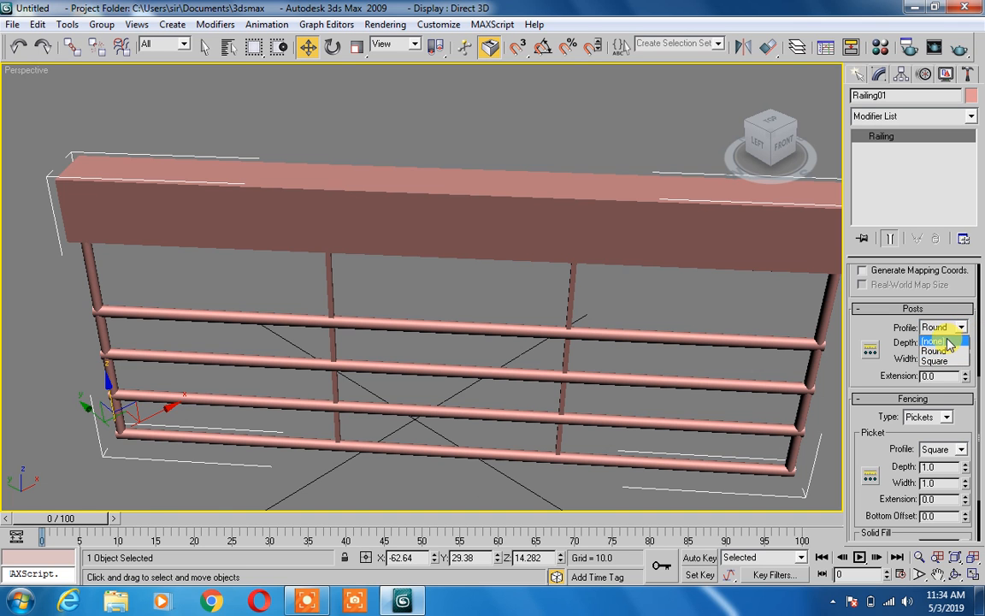
{"action": "left_click", "coordinate": [936, 340]}
{"action": "key", "text": "ctrl+z"}
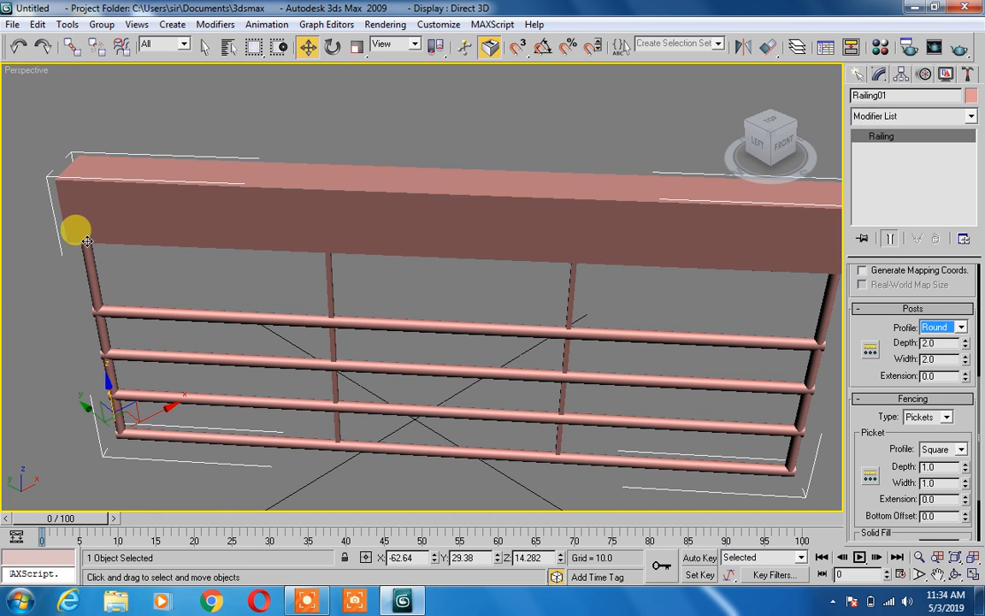
{"action": "left_click", "coordinate": [938, 328]}
{"action": "left_click", "coordinate": [936, 341]}
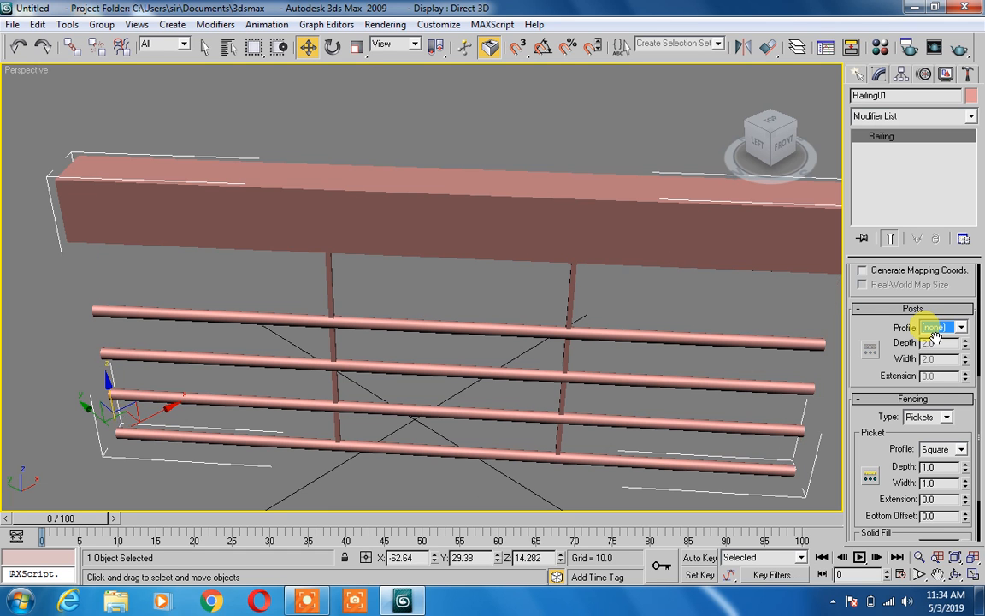
{"action": "left_click", "coordinate": [938, 337]}
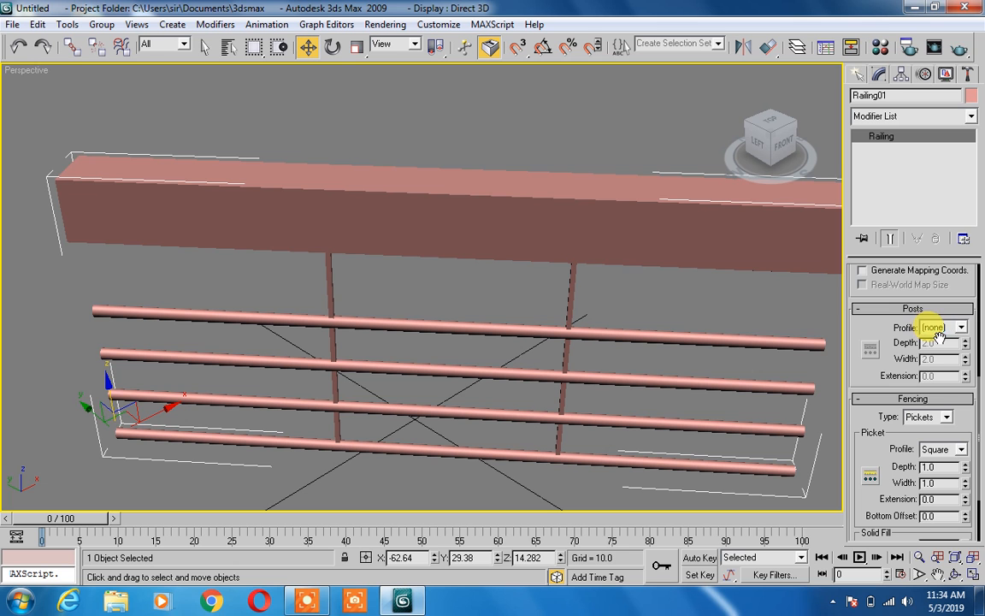
{"action": "left_click", "coordinate": [938, 331]}
{"action": "left_click", "coordinate": [940, 349]}
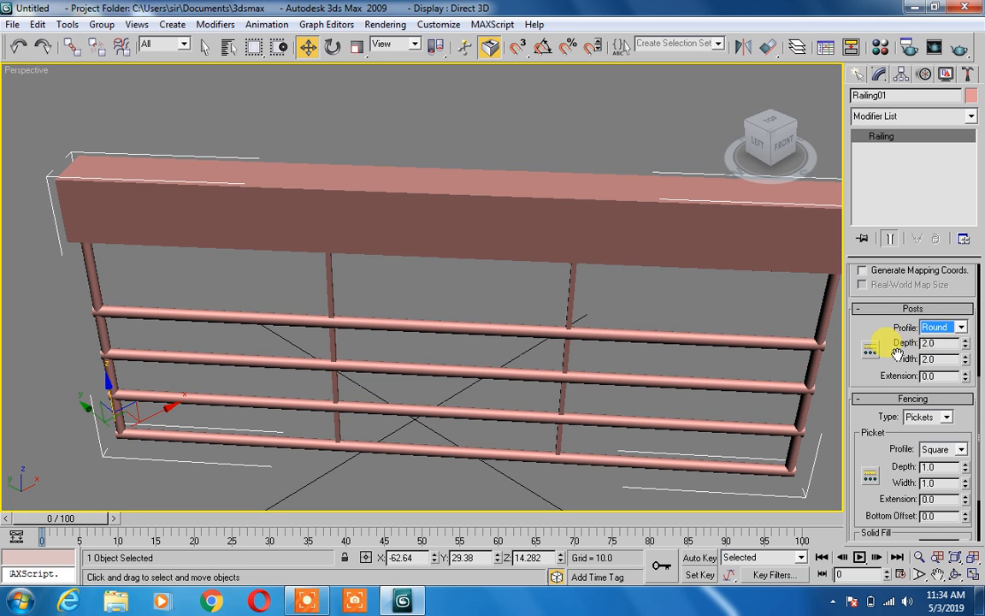
Set the post depth to about 2.34, the width to about 17.18 and the extension to about 24.75
{"action": "left_click_drag", "start_coordinate": [965, 344], "coordinate": [805, 321]}
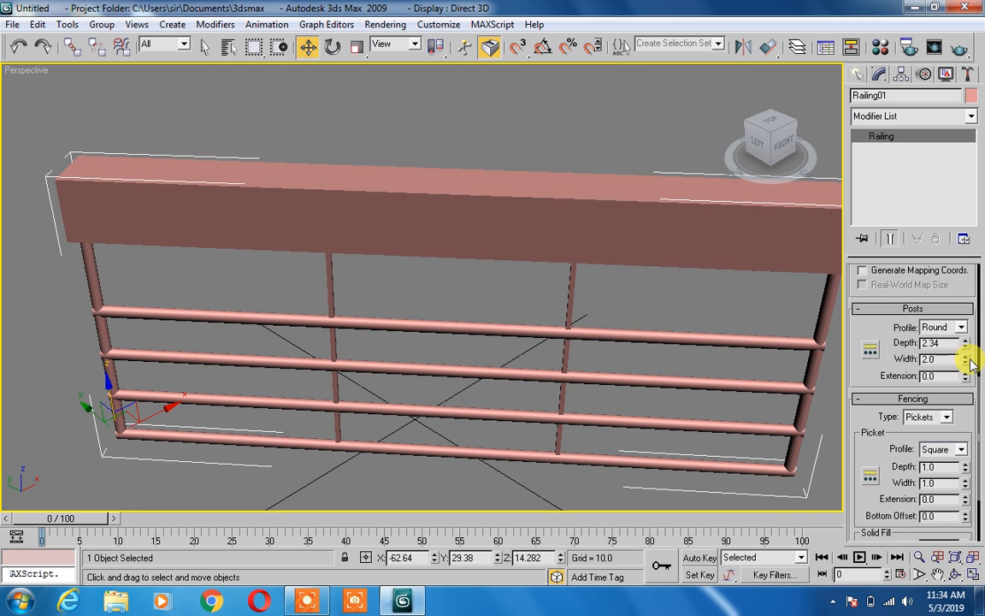
{"action": "left_click_drag", "start_coordinate": [969, 363], "coordinate": [781, 367]}
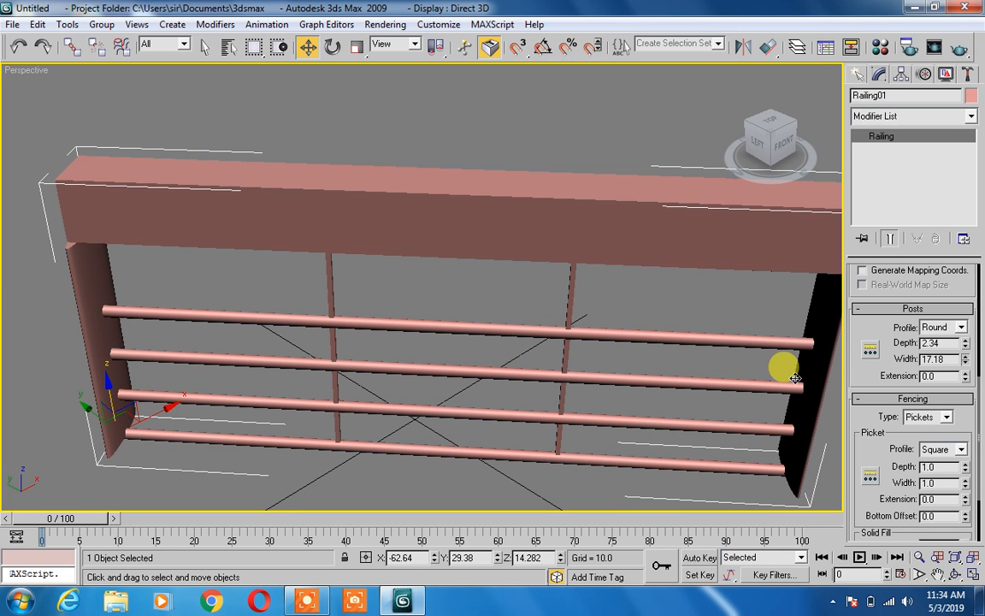
{"action": "left_click_drag", "start_coordinate": [968, 379], "coordinate": [873, 359]}
Try different post counts between 2 and 5, settle on 4 posts and close the post spacing settings
{"action": "left_click", "coordinate": [871, 356]}
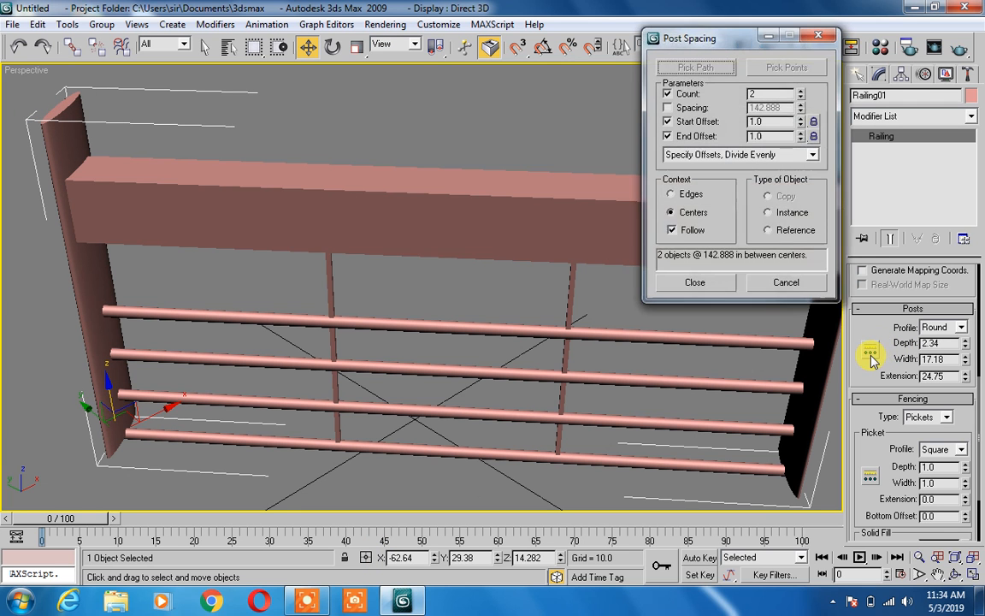
{"action": "left_click", "coordinate": [800, 90]}
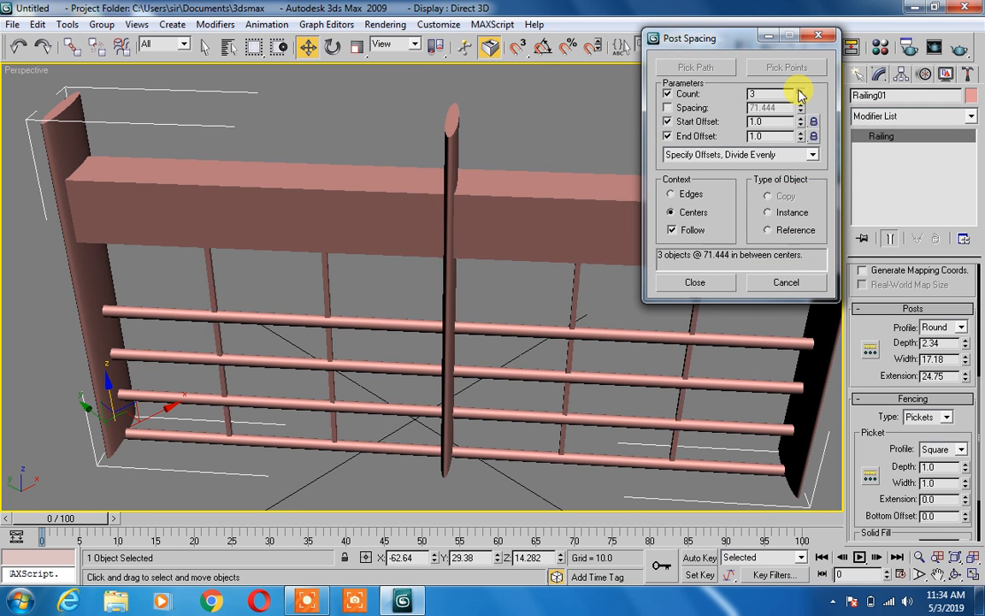
{"action": "left_click", "coordinate": [801, 90]}
{"action": "left_click", "coordinate": [801, 90]}
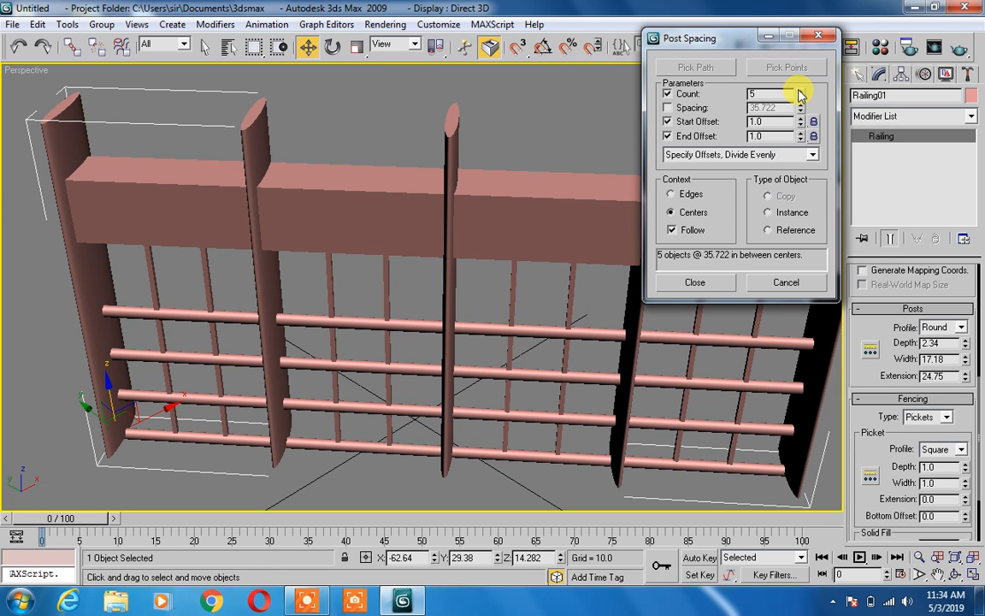
{"action": "left_click", "coordinate": [800, 98]}
{"action": "left_click", "coordinate": [801, 97]}
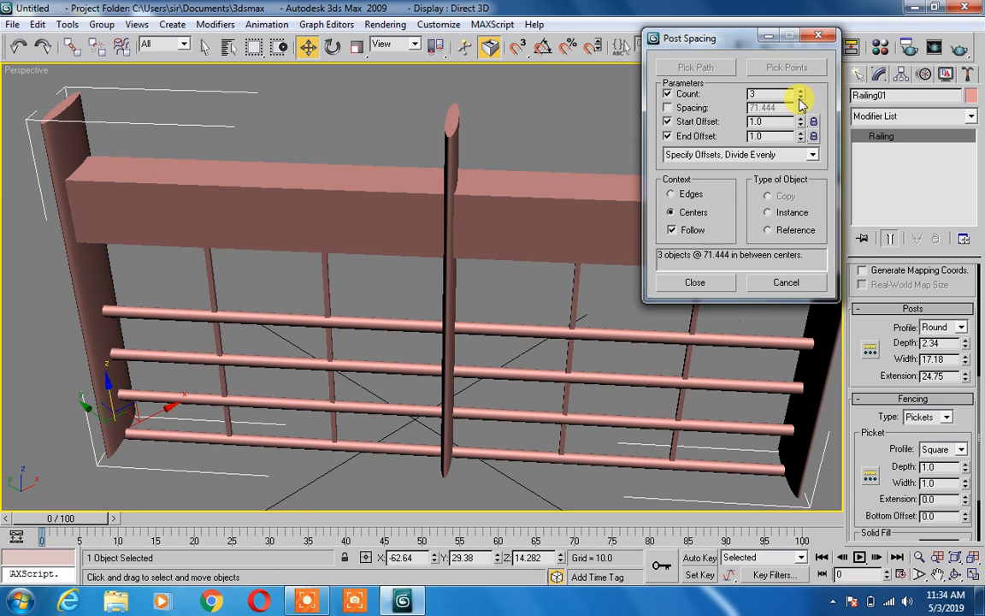
{"action": "left_click", "coordinate": [801, 97]}
{"action": "left_click", "coordinate": [801, 93]}
{"action": "left_click", "coordinate": [801, 93]}
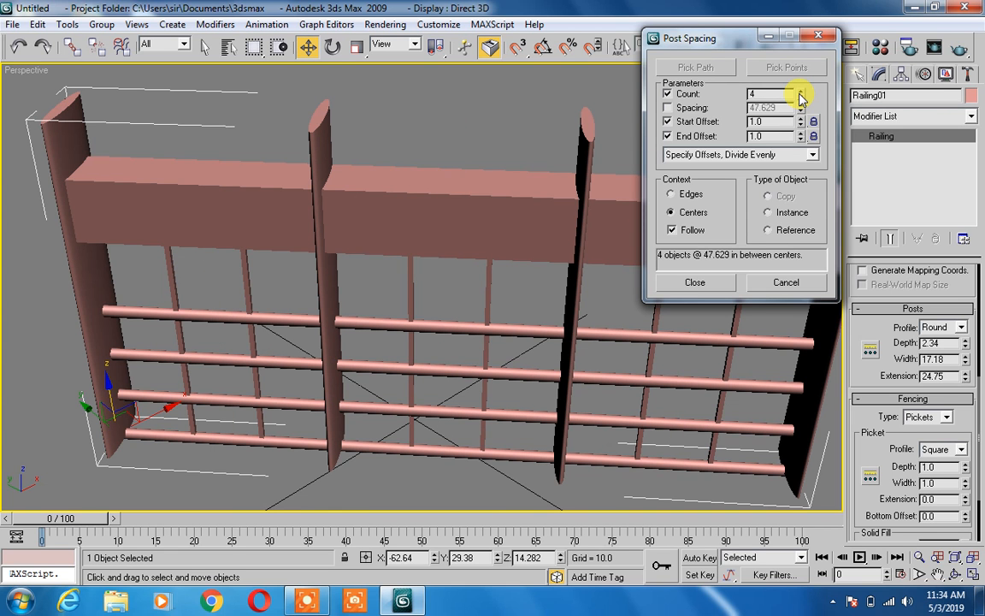
{"action": "left_click", "coordinate": [818, 35]}
Reduce the post extension to about 2.97
{"action": "left_click", "coordinate": [941, 360]}
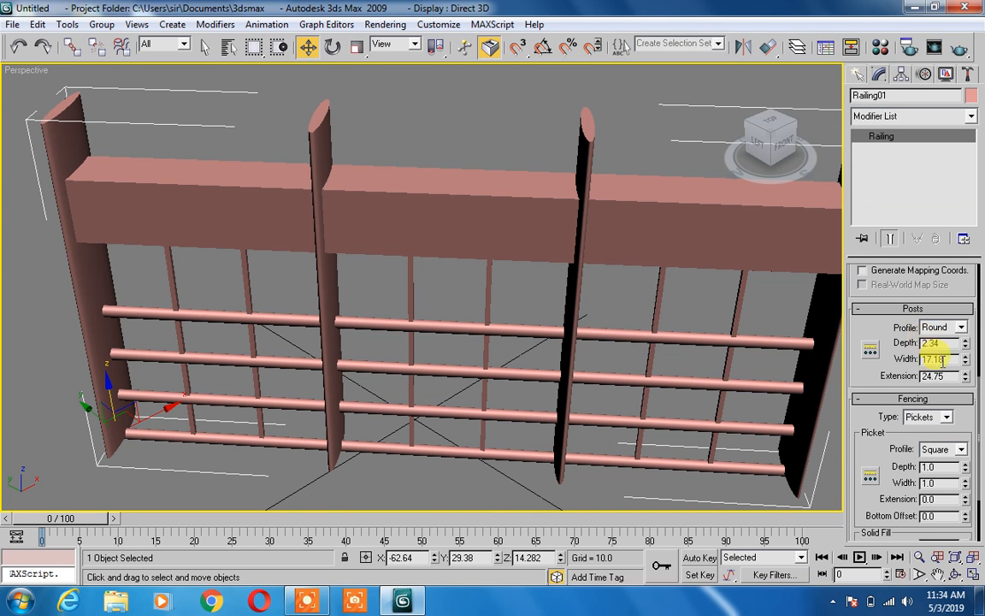
{"action": "left_click_drag", "start_coordinate": [965, 383], "coordinate": [956, 457]}
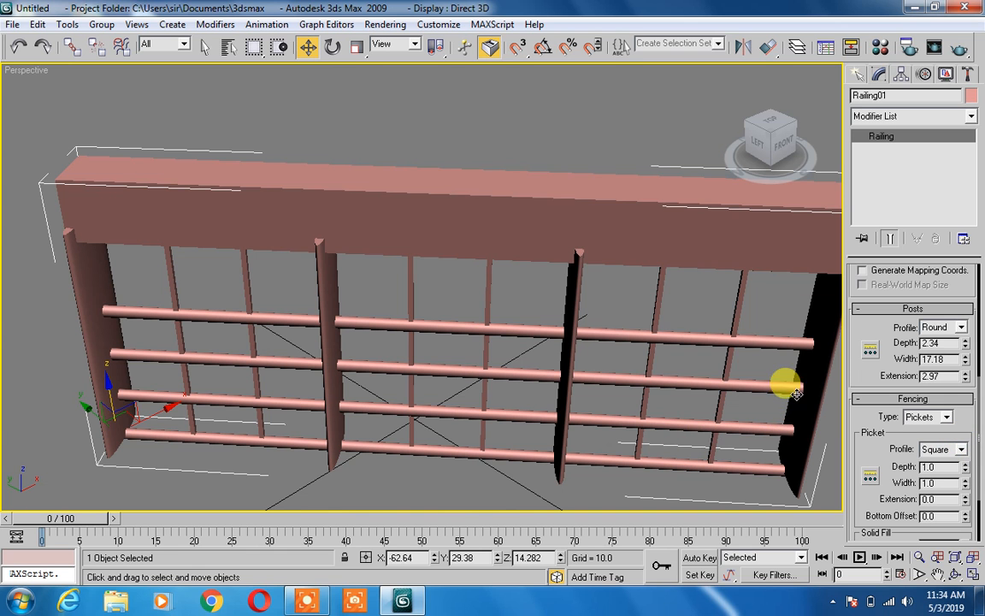
Try the fencing type (none) and switch it back to Pickets
{"action": "left_click_drag", "start_coordinate": [873, 369], "coordinate": [862, 308]}
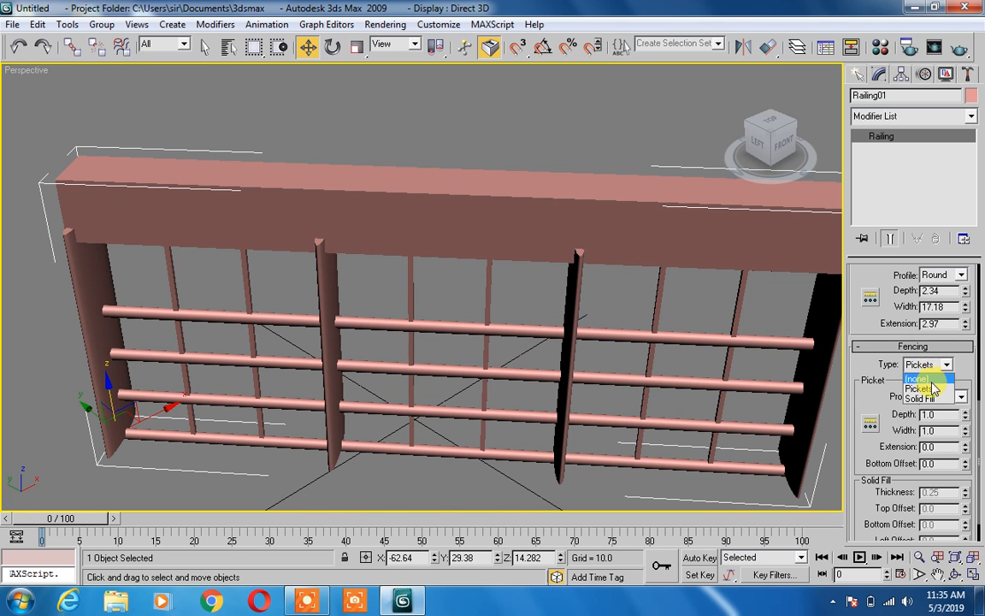
{"action": "left_click", "coordinate": [930, 380]}
{"action": "left_click", "coordinate": [930, 365]}
{"action": "left_click", "coordinate": [927, 384]}
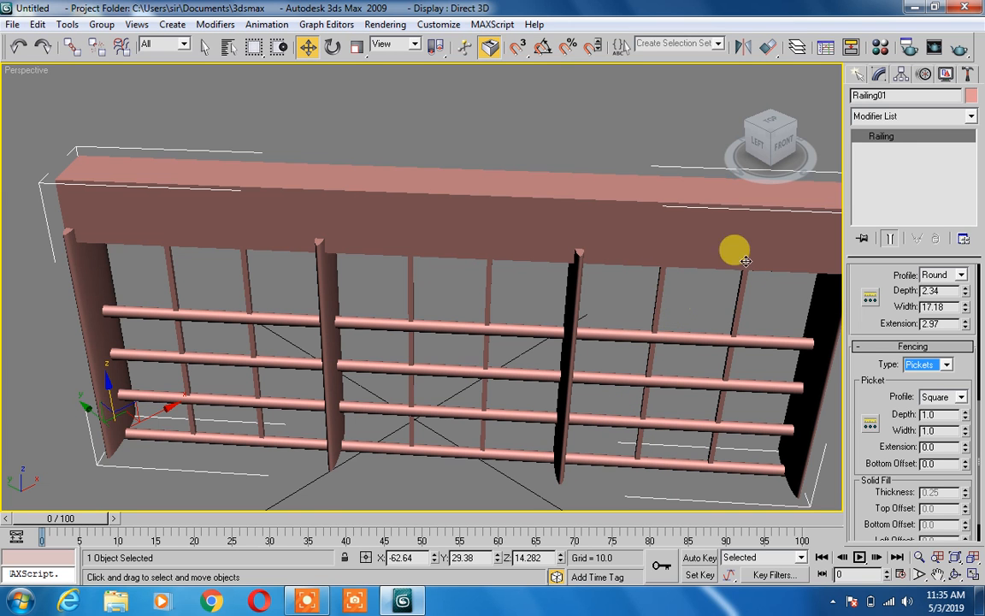
Reduce the post count to 1, set it to 2 and close the post spacing settings
{"action": "left_click", "coordinate": [868, 302]}
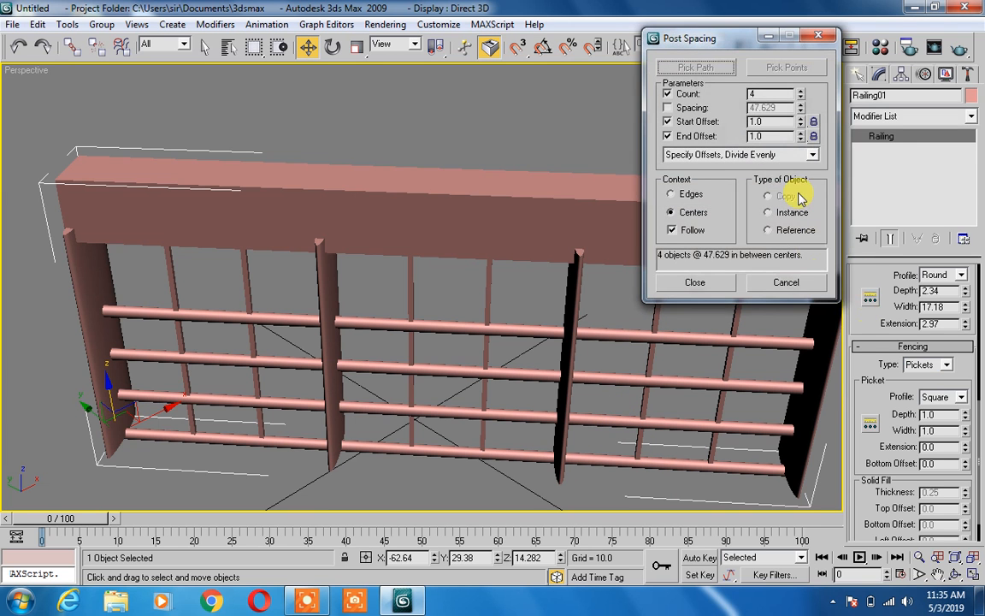
{"action": "left_click", "coordinate": [802, 99]}
{"action": "left_click", "coordinate": [802, 99]}
{"action": "left_click", "coordinate": [801, 99]}
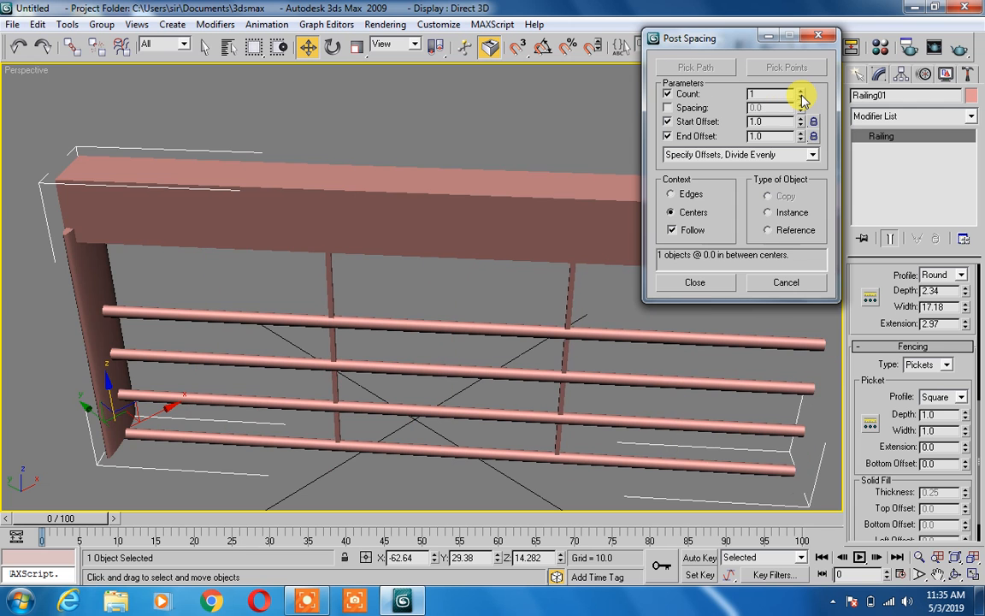
{"action": "left_click", "coordinate": [801, 99]}
{"action": "left_click", "coordinate": [802, 91]}
{"action": "left_click", "coordinate": [802, 91]}
{"action": "left_click", "coordinate": [712, 283]}
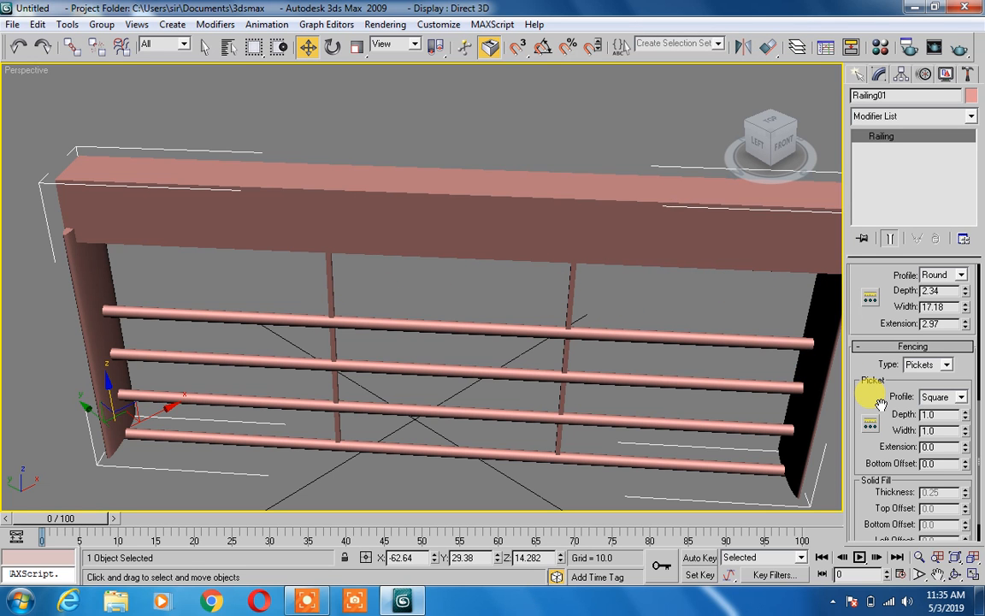
Set the profile of the fencing pickets to Round
{"action": "left_click_drag", "start_coordinate": [881, 404], "coordinate": [901, 381]}
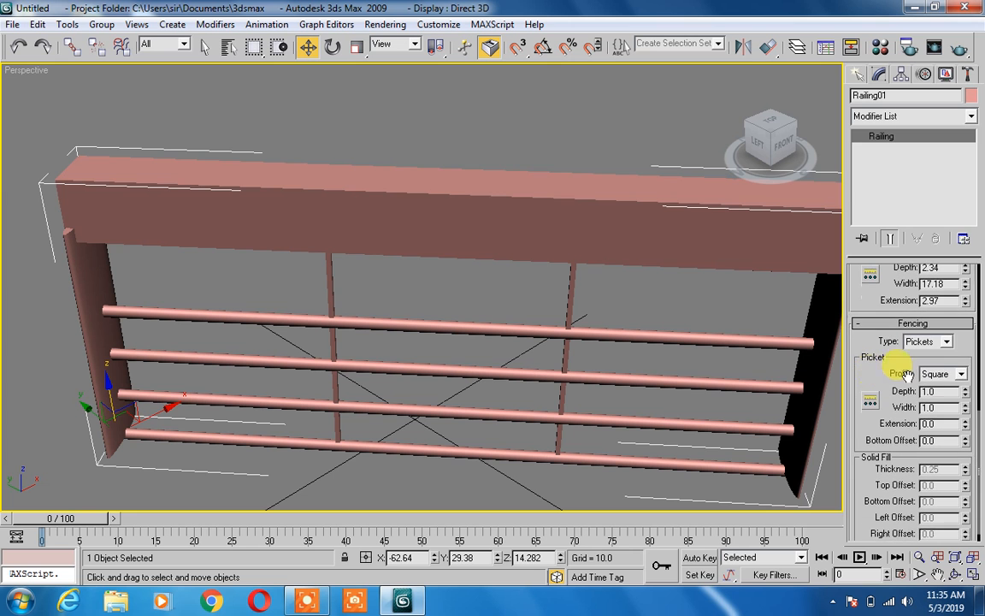
{"action": "left_click", "coordinate": [954, 389]}
{"action": "left_click", "coordinate": [961, 373]}
{"action": "left_click", "coordinate": [941, 392]}
{"action": "left_click", "coordinate": [962, 373]}
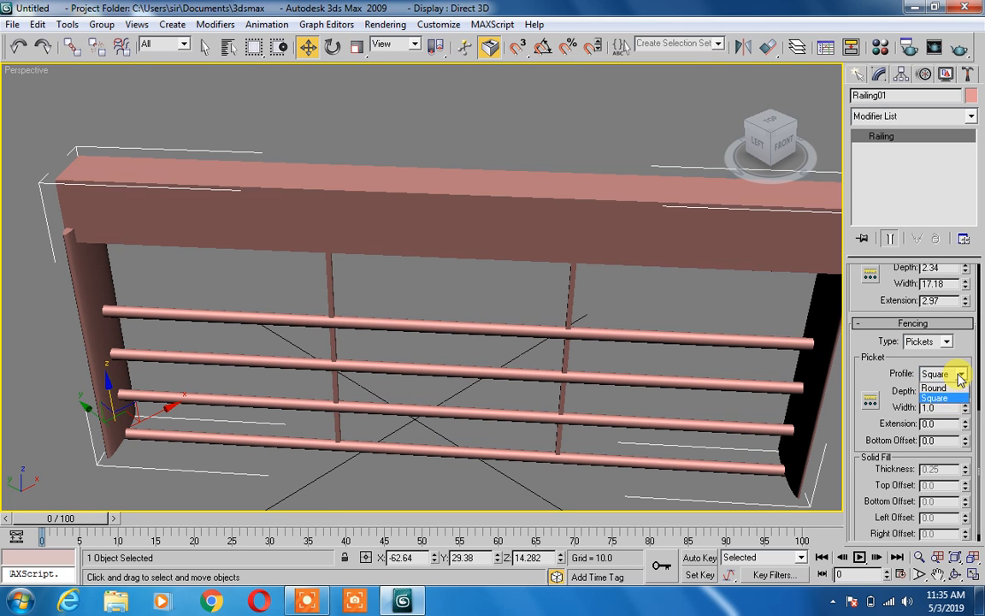
{"action": "left_click", "coordinate": [951, 392]}
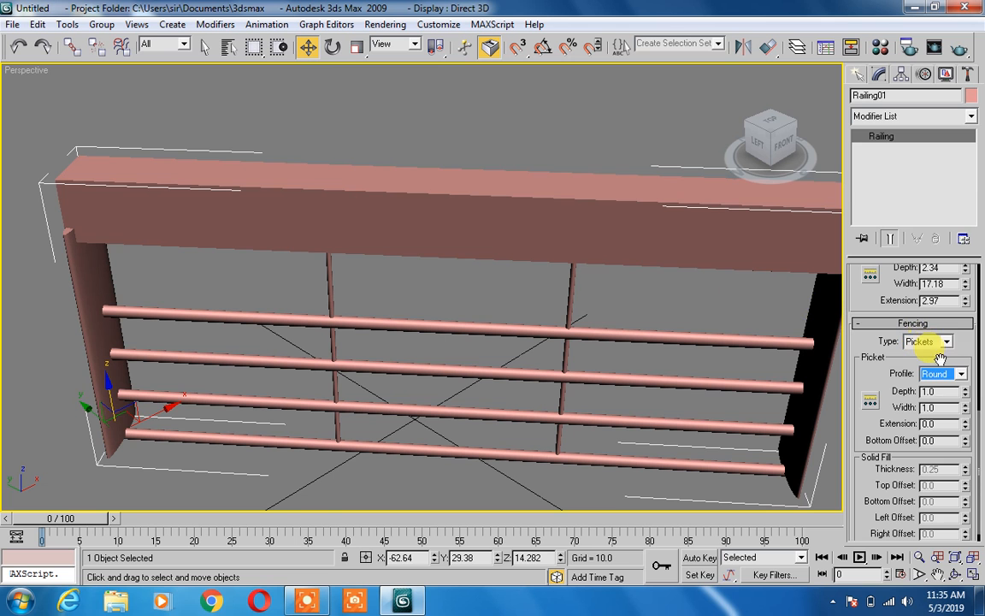
Set the picket depth to about 3.64, width to about 5.15, extension to about 23.715 and bottom offset to about 19.43
{"action": "left_click_drag", "start_coordinate": [965, 391], "coordinate": [946, 188]}
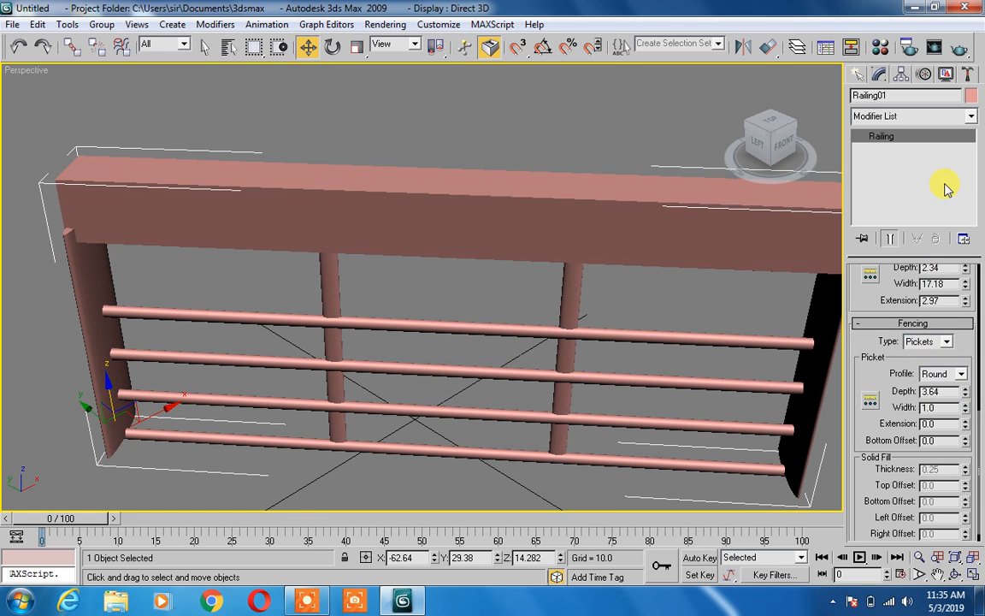
{"action": "left_click_drag", "start_coordinate": [967, 411], "coordinate": [933, 278]}
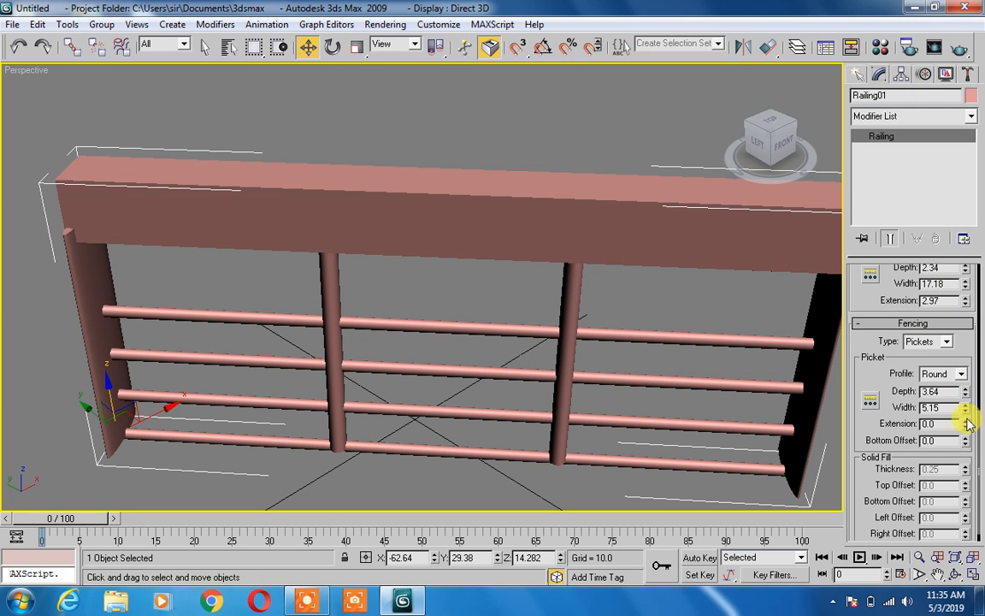
{"action": "left_click_drag", "start_coordinate": [967, 425], "coordinate": [876, 433]}
{"action": "left_click_drag", "start_coordinate": [968, 425], "coordinate": [939, 260]}
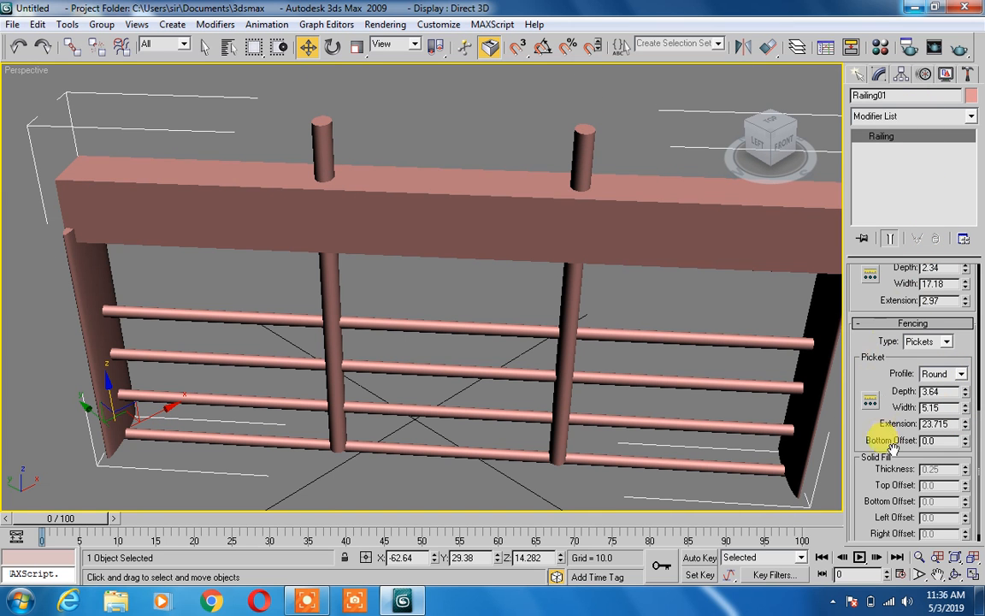
{"action": "left_click_drag", "start_coordinate": [968, 442], "coordinate": [721, 158]}
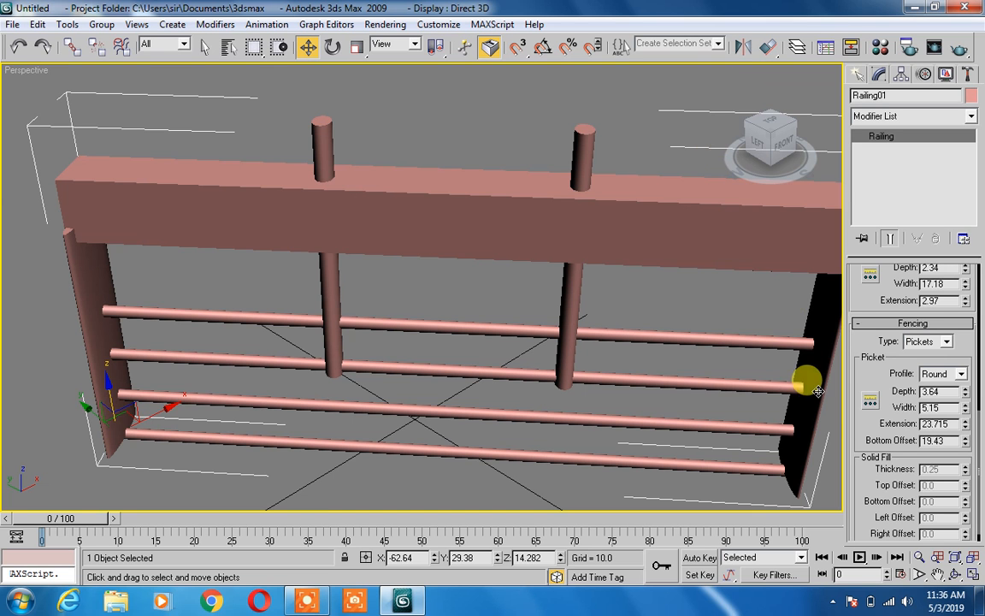
Raise the picket count to 6 in the picket spacing settings, keeping the pickets evenly divided
{"action": "scroll", "coordinate": [876, 428], "scroll_direction": "down", "scroll_amount": 1}
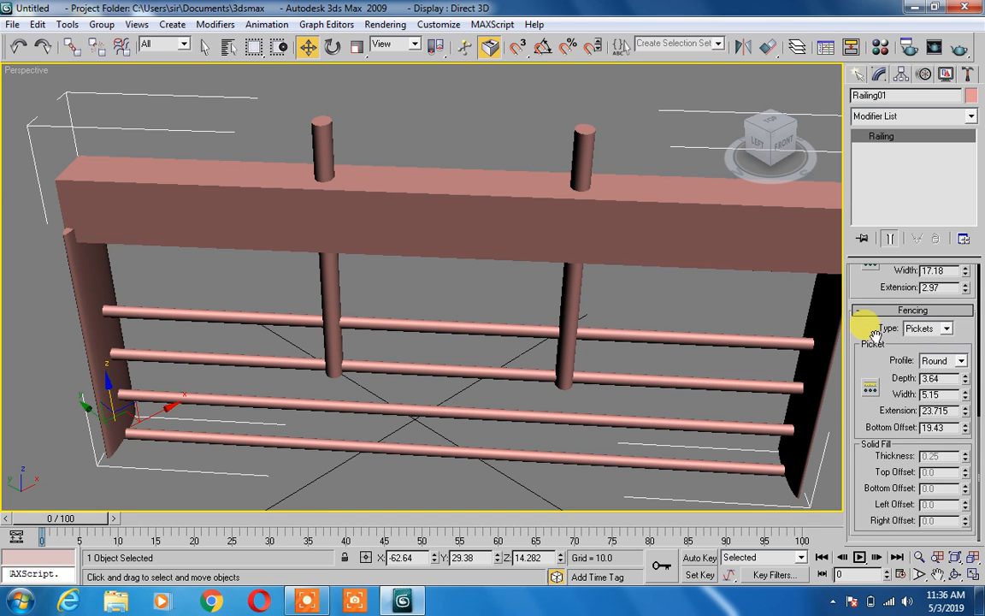
{"action": "left_click", "coordinate": [873, 392]}
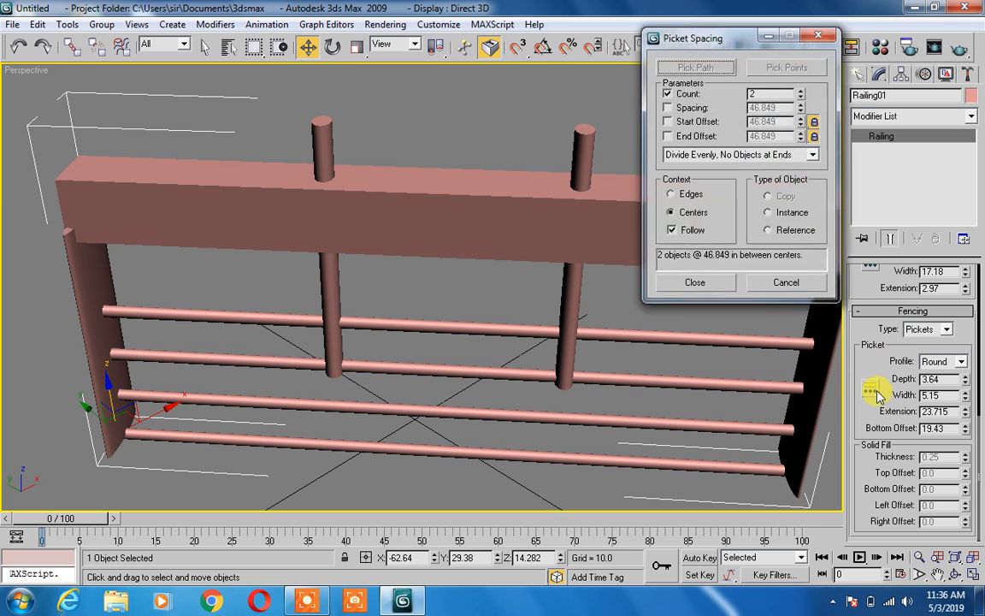
{"action": "left_click", "coordinate": [799, 91]}
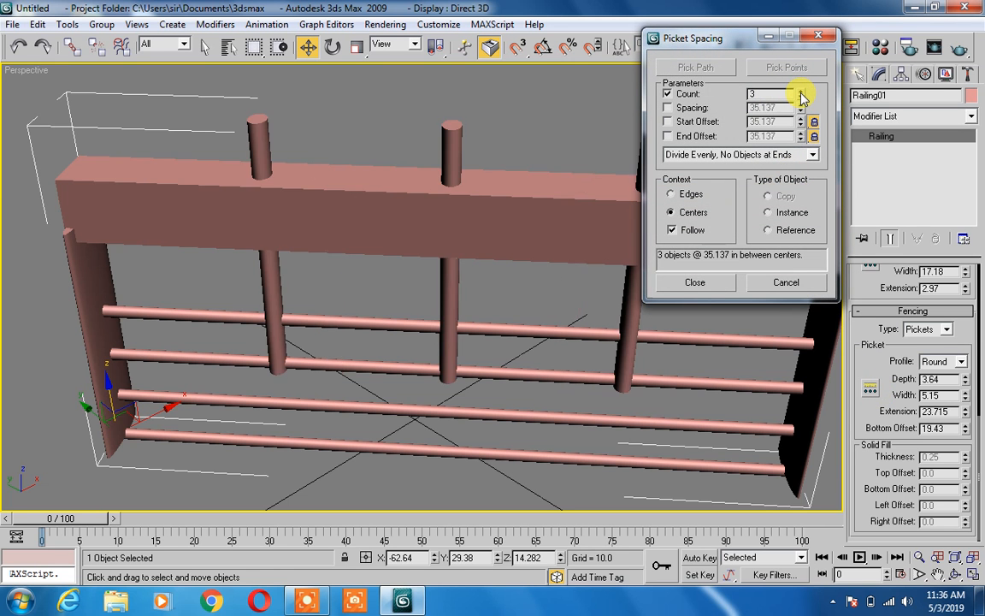
{"action": "left_click", "coordinate": [801, 91]}
{"action": "left_click", "coordinate": [801, 91]}
{"action": "left_click", "coordinate": [800, 90]}
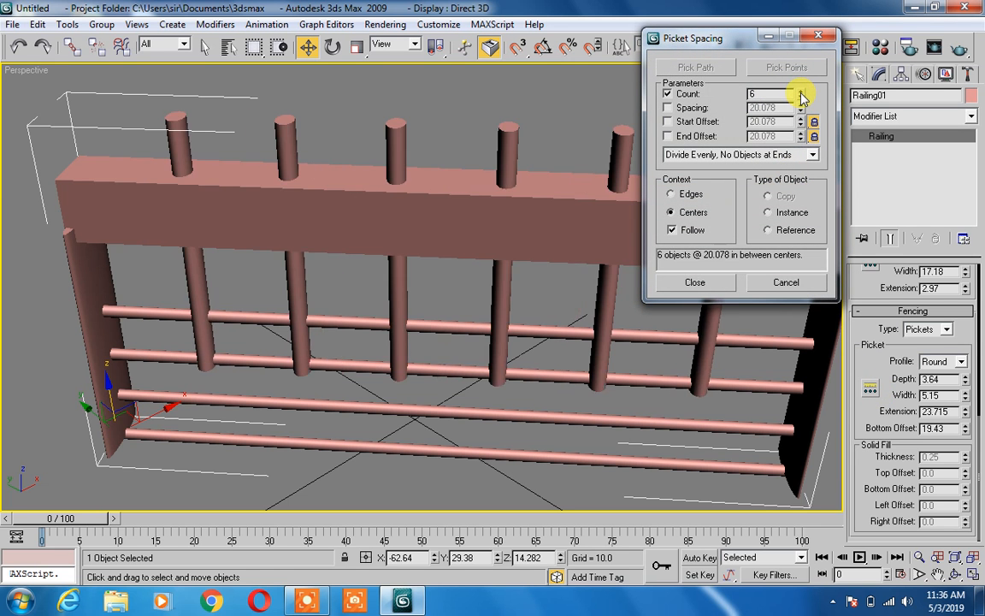
Switch the railing's fencing type to Solid Fill and set its thickness to about 0.38 and top offset to about 0.65
{"action": "left_click", "coordinate": [820, 38]}
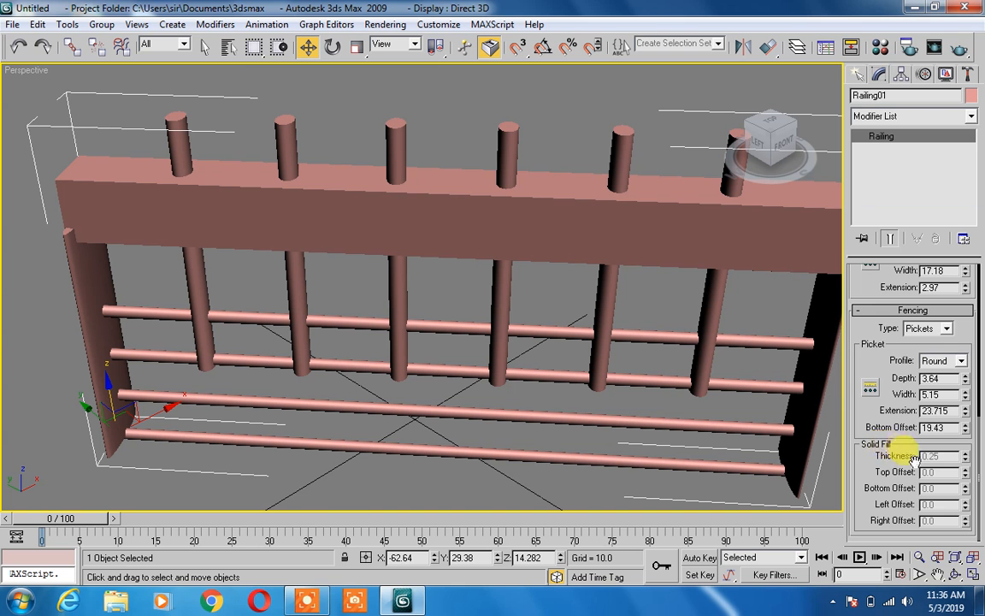
{"action": "scroll", "coordinate": [914, 474], "scroll_direction": "up", "scroll_amount": 1}
{"action": "scroll", "coordinate": [913, 470], "scroll_direction": "down", "scroll_amount": 1}
{"action": "scroll", "coordinate": [916, 454], "scroll_direction": "up", "scroll_amount": 2}
{"action": "scroll", "coordinate": [917, 428], "scroll_direction": "down", "scroll_amount": 2}
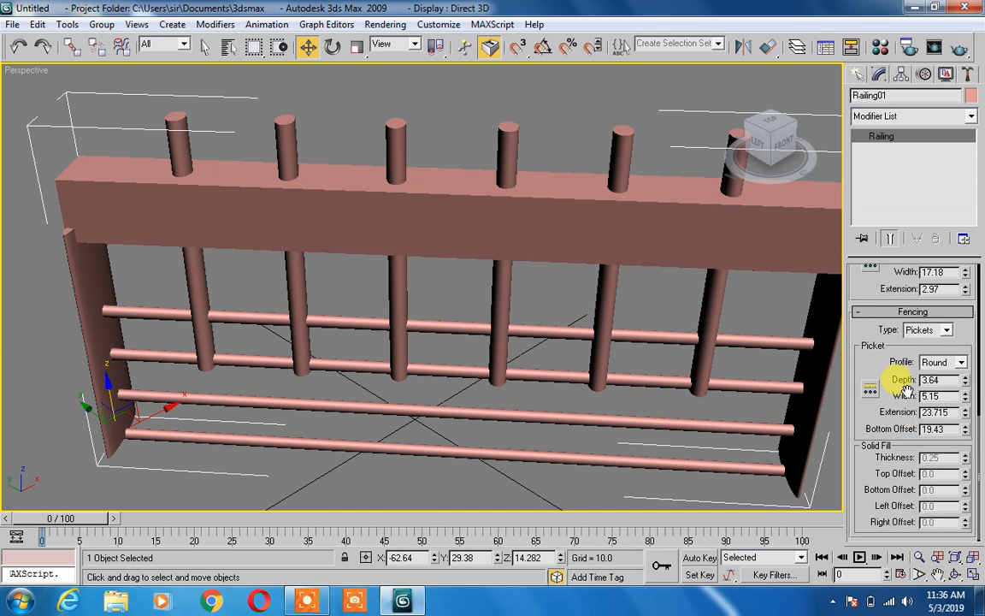
{"action": "left_click", "coordinate": [928, 330]}
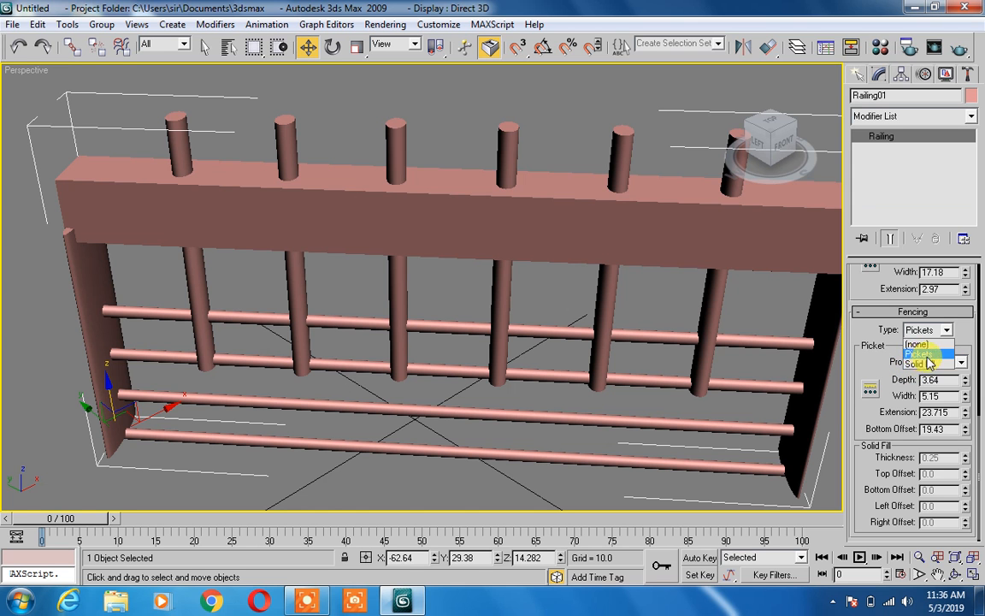
{"action": "left_click", "coordinate": [922, 364]}
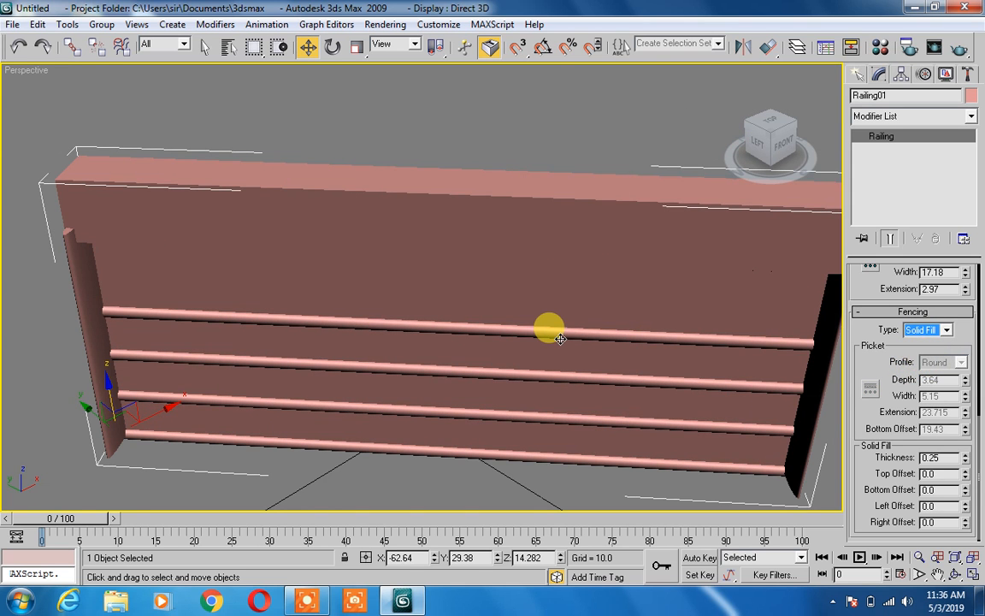
{"action": "left_click_drag", "start_coordinate": [853, 468], "coordinate": [852, 401]}
{"action": "left_click_drag", "start_coordinate": [969, 459], "coordinate": [932, 392]}
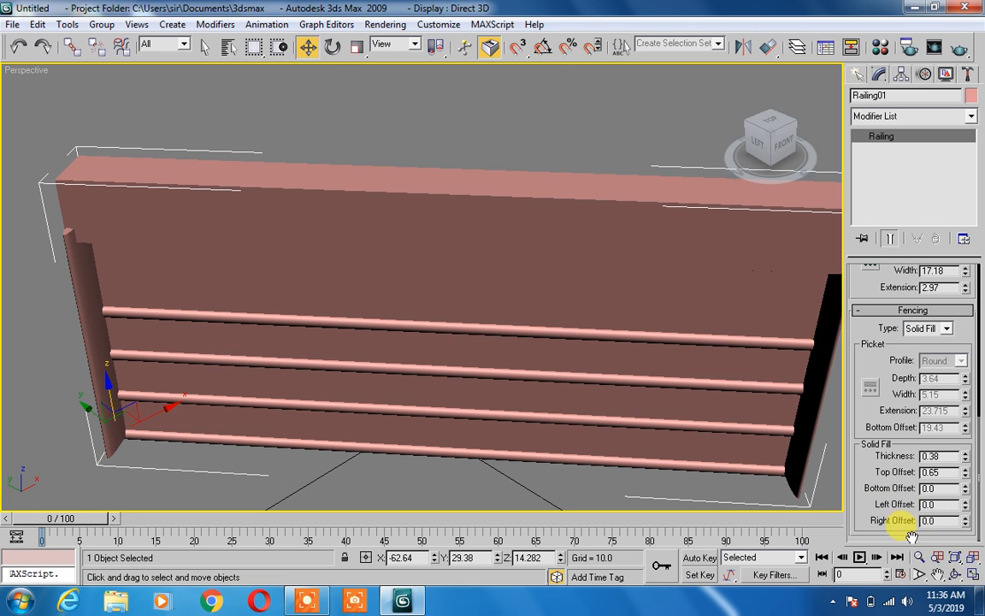
Delete the railing from the scene
{"action": "left_click_drag", "start_coordinate": [898, 391], "coordinate": [900, 436]}
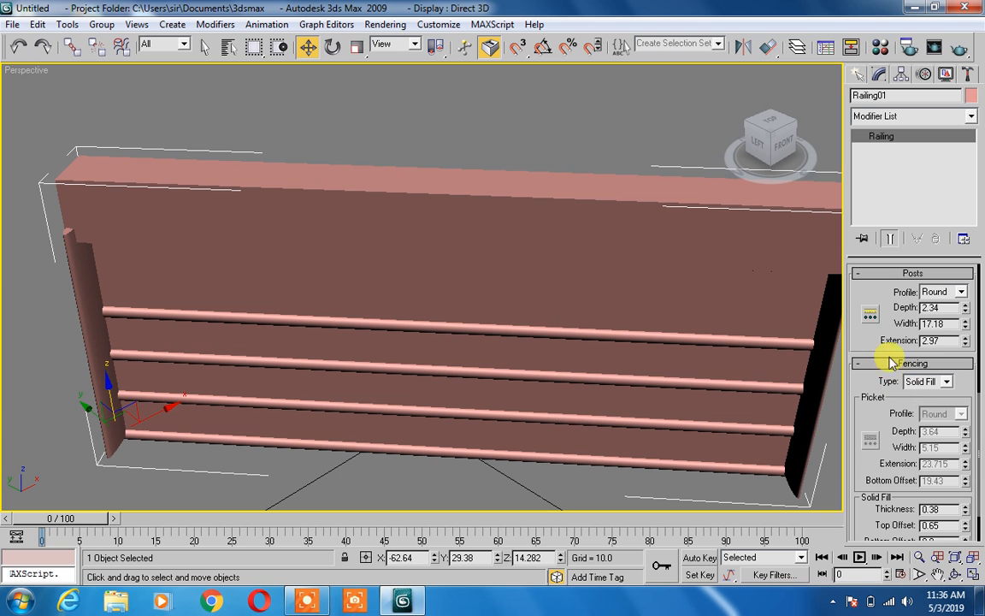
{"action": "left_click_drag", "start_coordinate": [885, 373], "coordinate": [893, 583]}
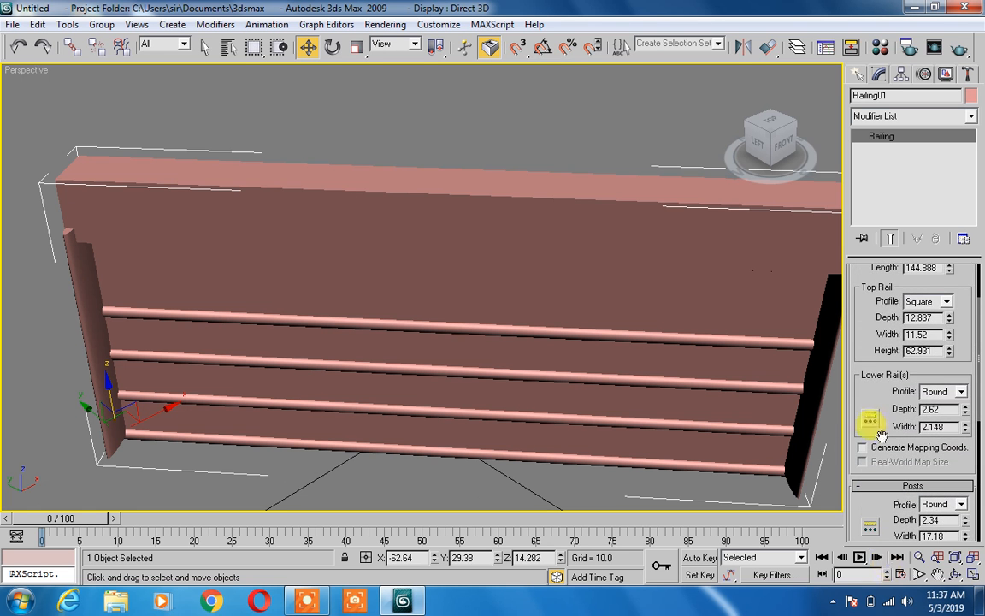
{"action": "left_click_drag", "start_coordinate": [855, 376], "coordinate": [874, 488]}
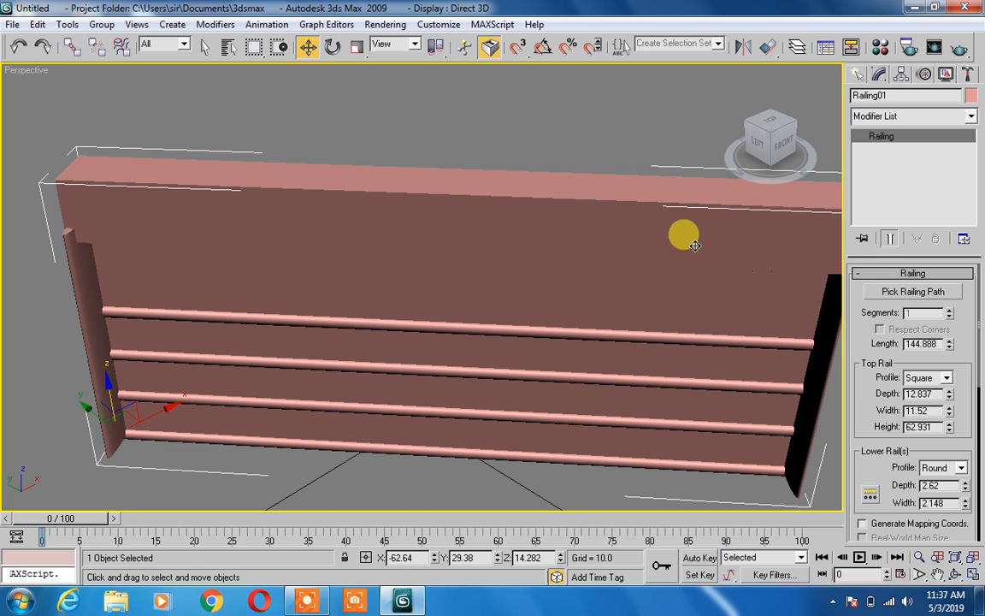
{"action": "key", "text": "Delete"}
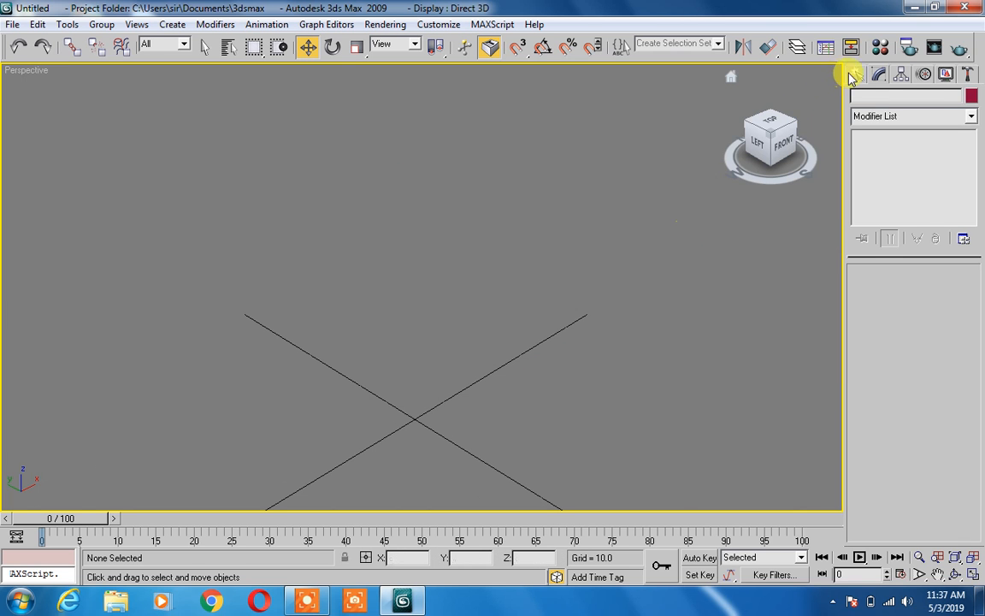
Draw an open Line spline around the grid centre, combining straight segments with a few curved Bezier segments
{"action": "left_click", "coordinate": [857, 75]}
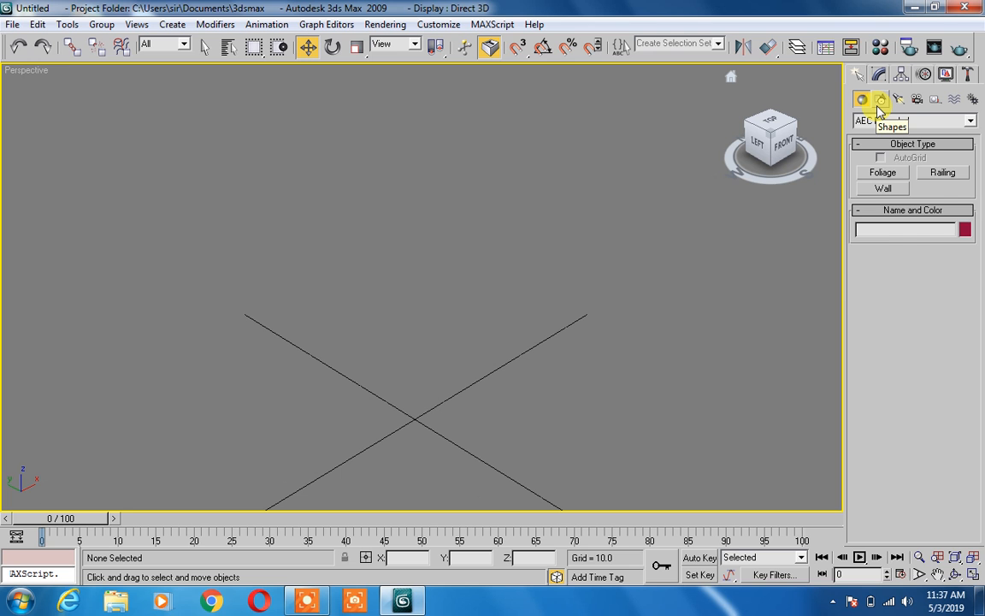
{"action": "left_click", "coordinate": [880, 101]}
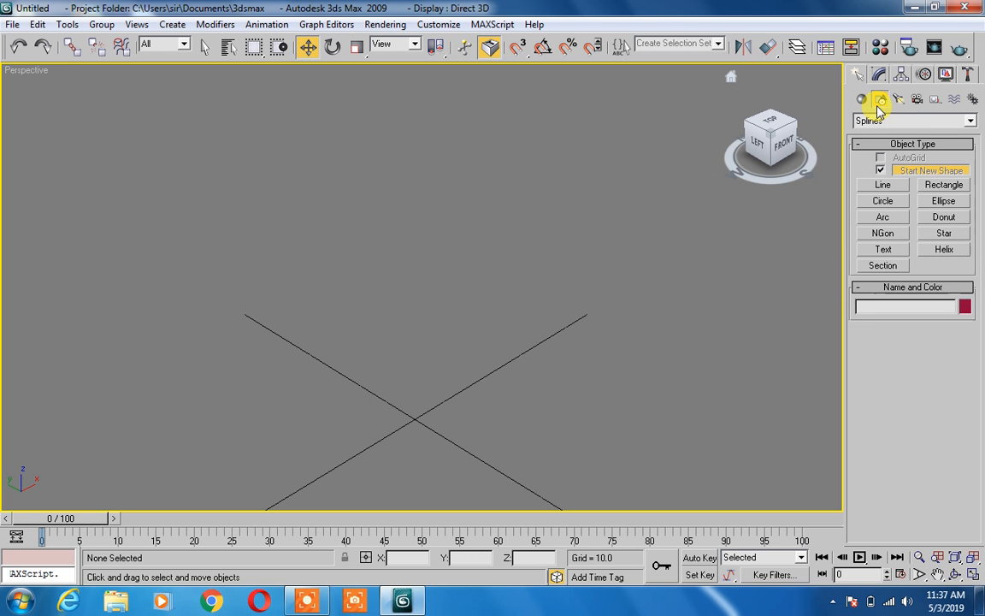
{"action": "left_click", "coordinate": [883, 185]}
{"action": "left_click", "coordinate": [132, 362]}
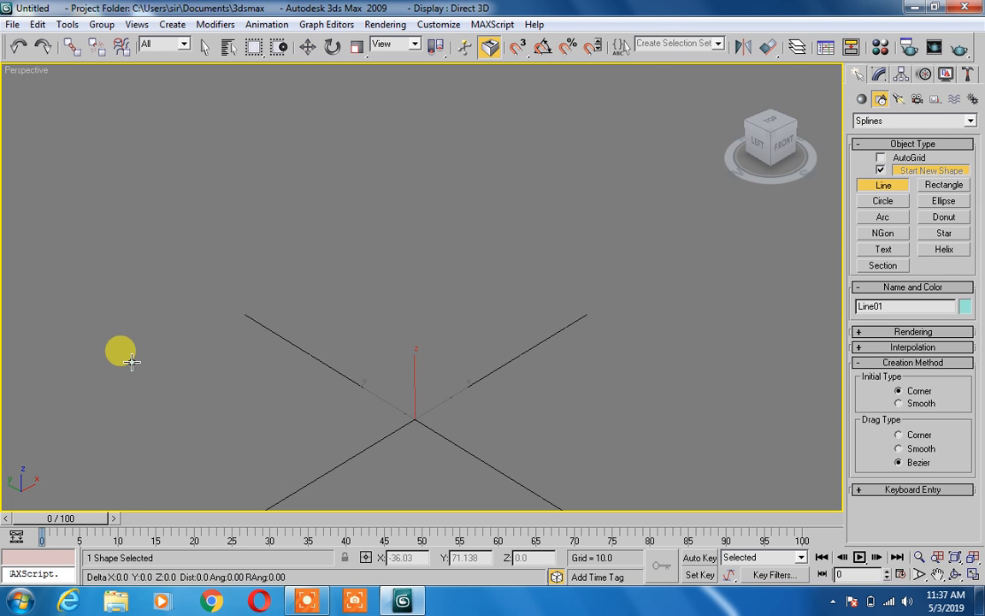
{"action": "left_click", "coordinate": [336, 160]}
{"action": "left_click", "coordinate": [539, 193]}
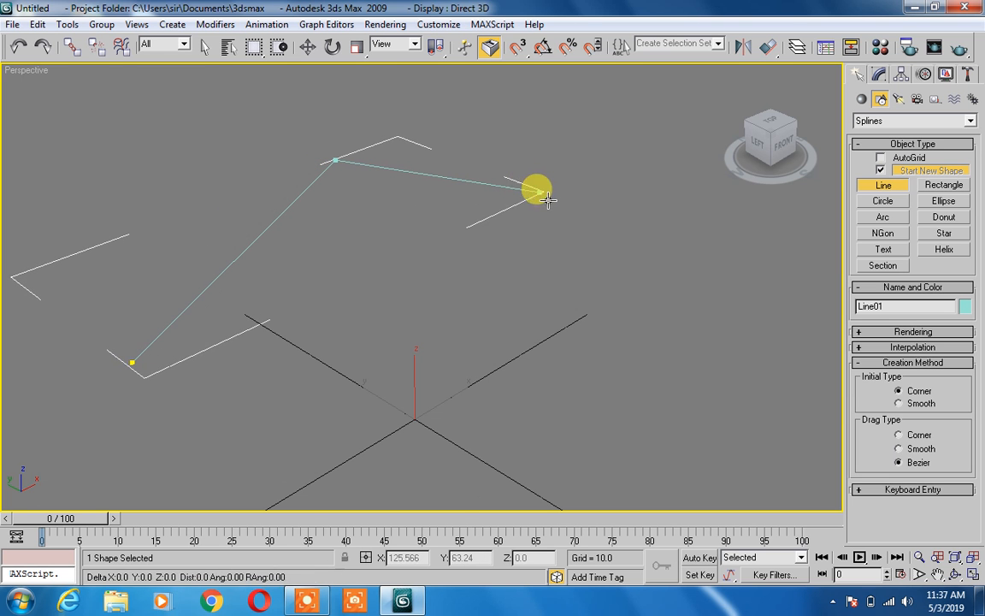
{"action": "left_click", "coordinate": [617, 278]}
{"action": "left_click_drag", "start_coordinate": [654, 366], "coordinate": [501, 458]}
{"action": "left_click_drag", "start_coordinate": [416, 385], "coordinate": [380, 454]}
{"action": "left_click", "coordinate": [249, 464]}
{"action": "left_click", "coordinate": [147, 505]}
{"action": "left_click", "coordinate": [227, 382]}
{"action": "right_click", "coordinate": [227, 383]}
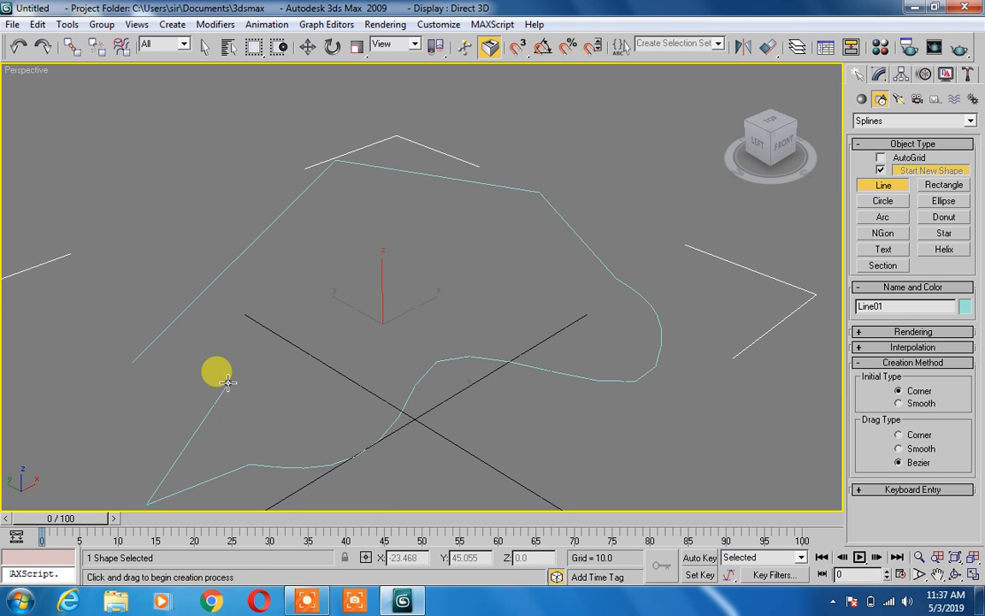
Create a railing that follows the freehand spline by picking the spline as the railing path
{"action": "left_click", "coordinate": [862, 100]}
{"action": "left_click", "coordinate": [935, 173]}
{"action": "left_click", "coordinate": [890, 272]}
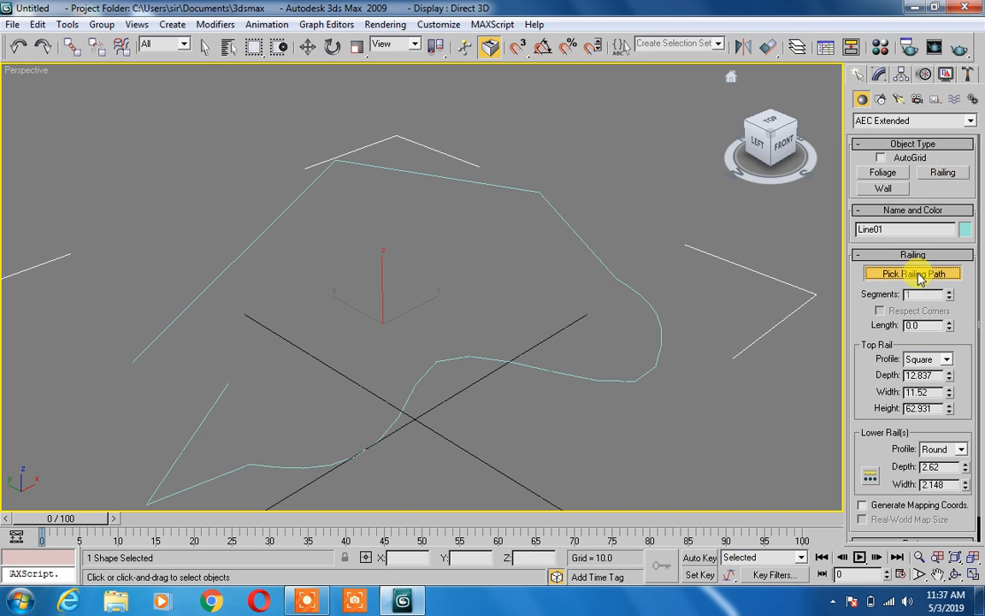
{"action": "left_click", "coordinate": [643, 291]}
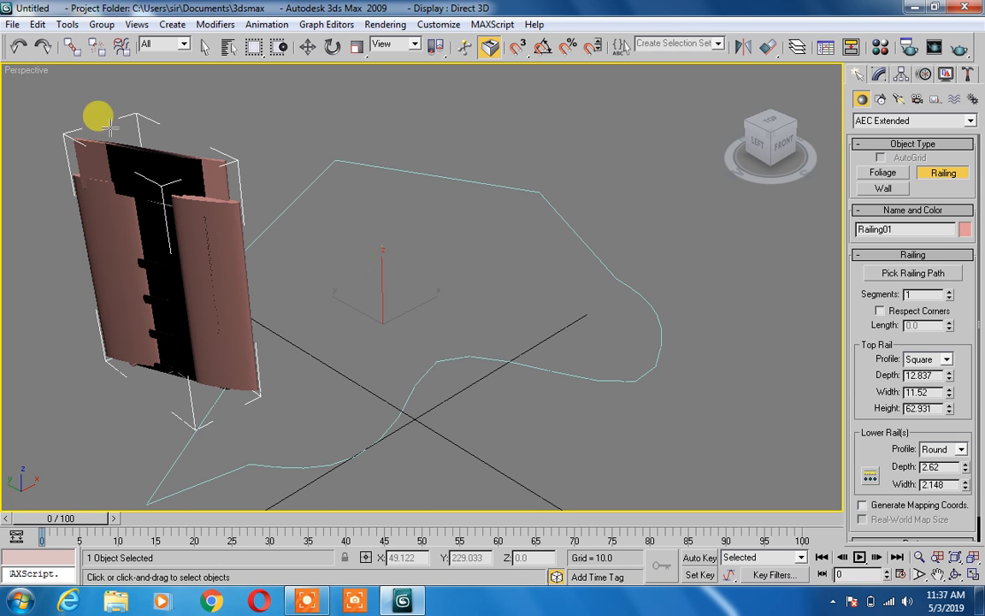
Reset the scene without saving the changes and maximize the Perspective view
{"action": "left_click", "coordinate": [13, 25]}
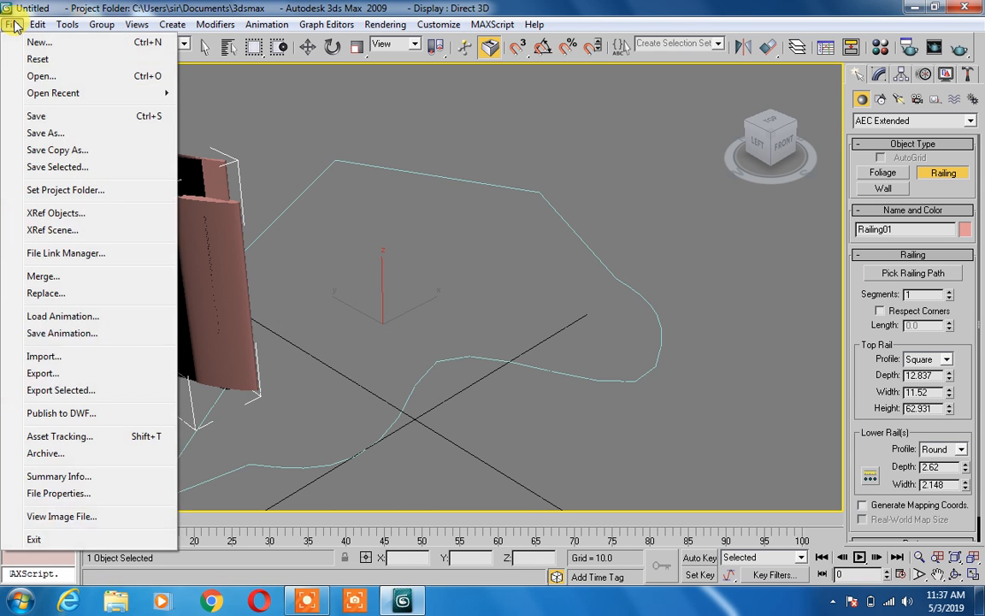
{"action": "left_click", "coordinate": [61, 62]}
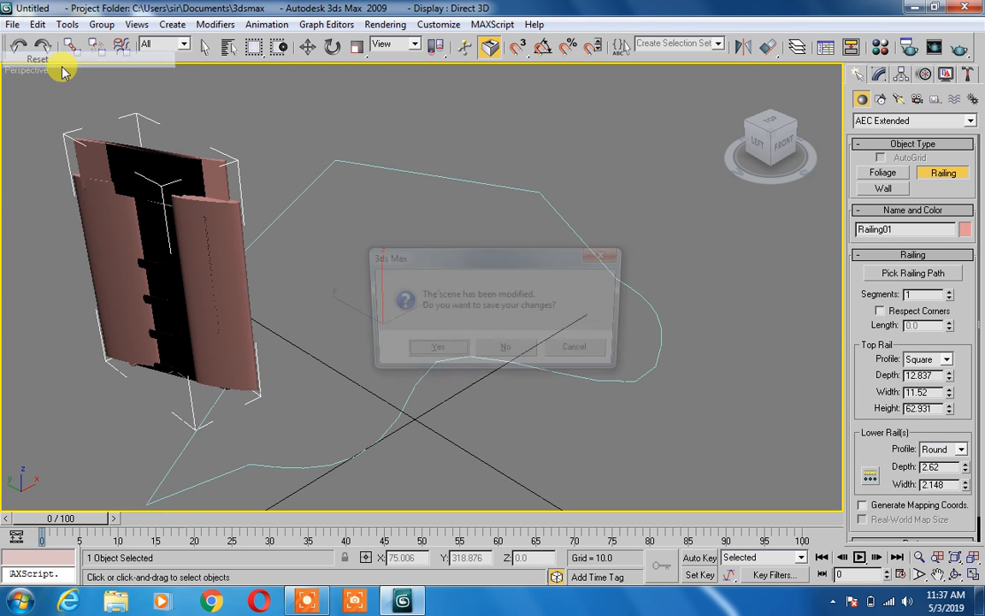
{"action": "left_click", "coordinate": [521, 356]}
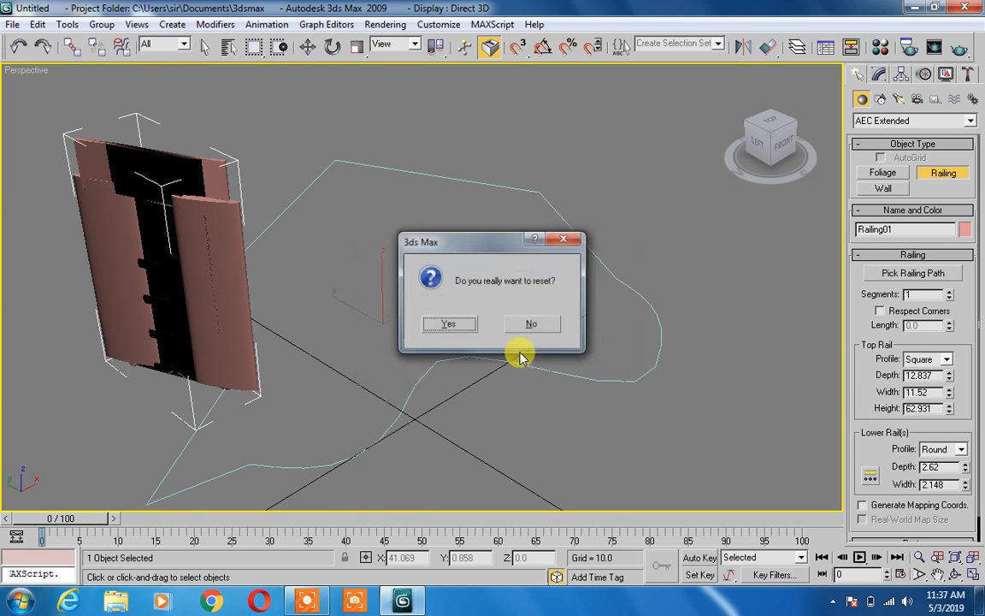
{"action": "left_click", "coordinate": [448, 325]}
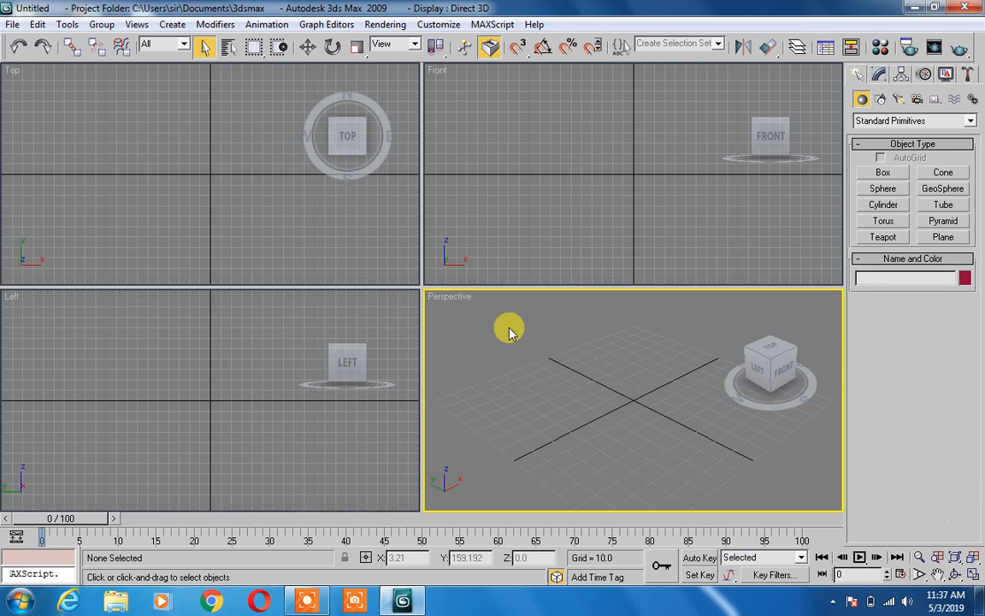
{"action": "key", "text": "alt+w"}
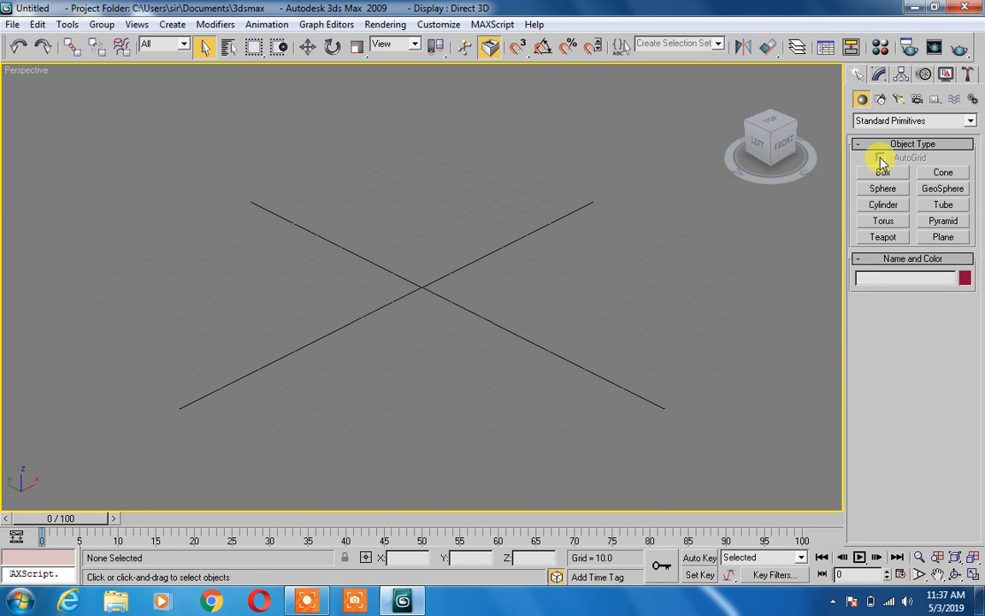
Draw an open Line spline of two straight segments meeting at one sharp corner across the grid
{"action": "left_click", "coordinate": [881, 99]}
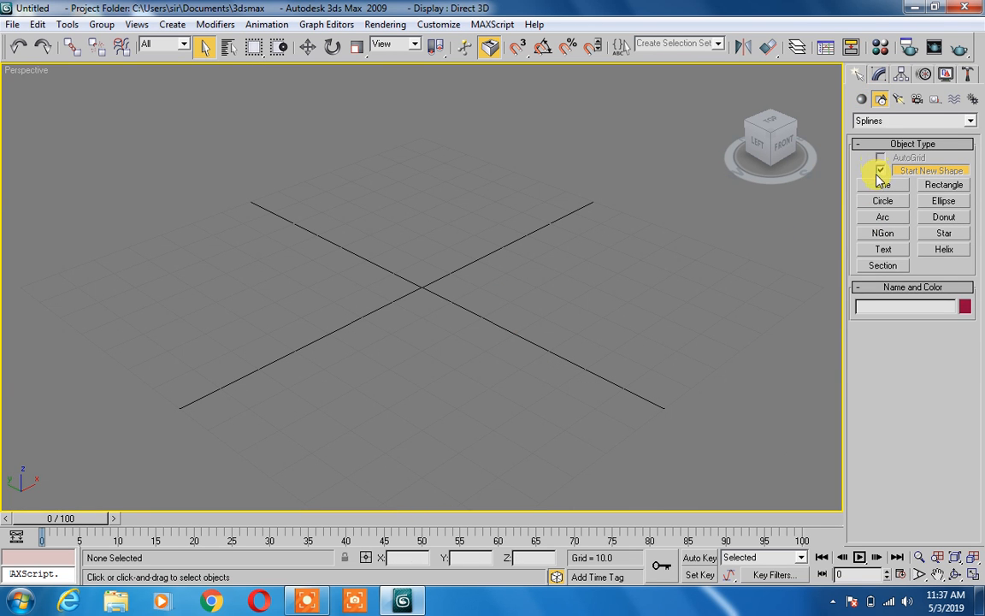
{"action": "left_click", "coordinate": [882, 182]}
{"action": "left_click", "coordinate": [153, 274]}
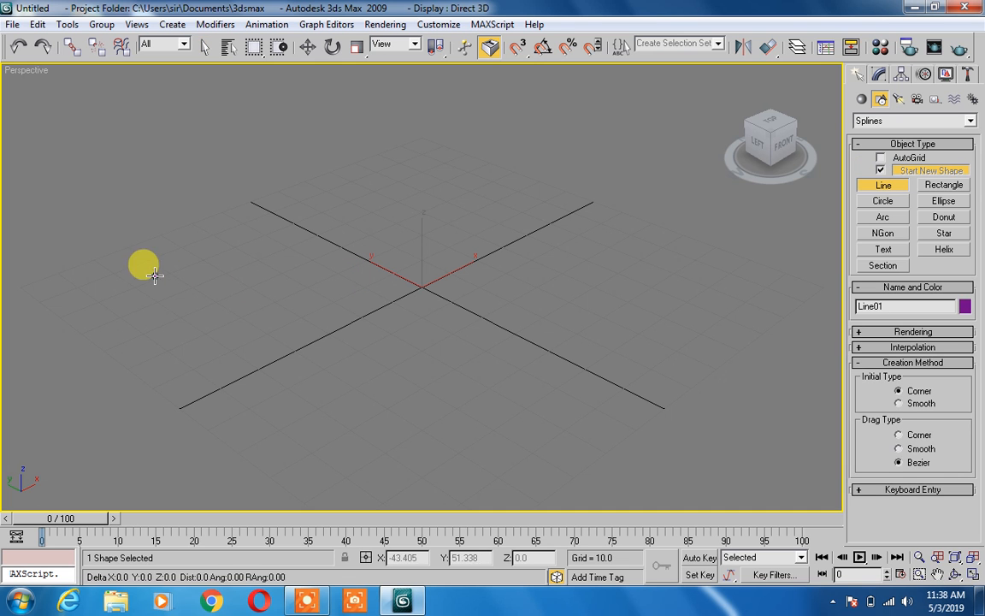
{"action": "left_click", "coordinate": [645, 191]}
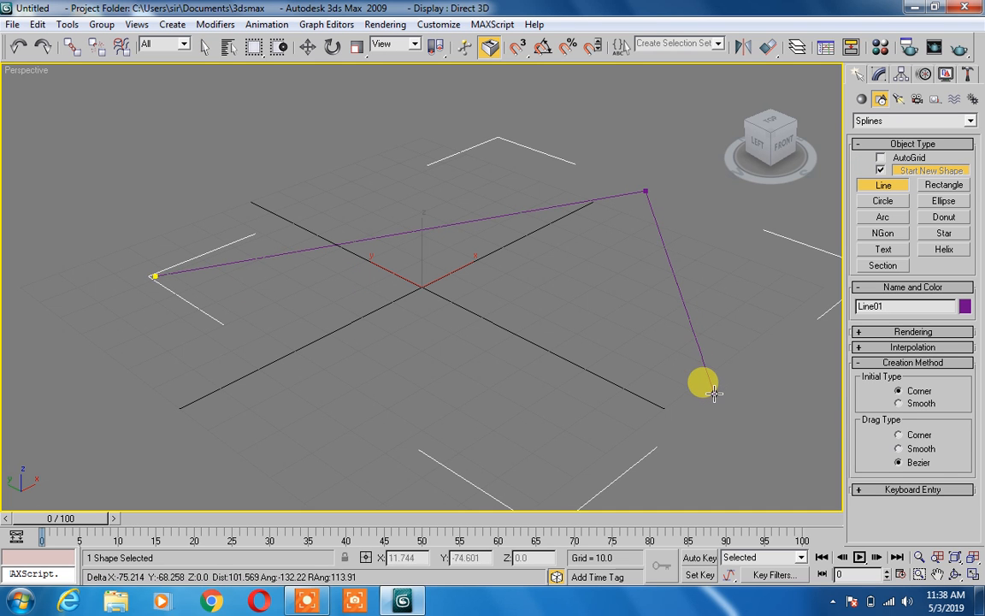
{"action": "right_click", "coordinate": [714, 392]}
{"action": "left_click", "coordinate": [714, 394]}
{"action": "right_click", "coordinate": [800, 339]}
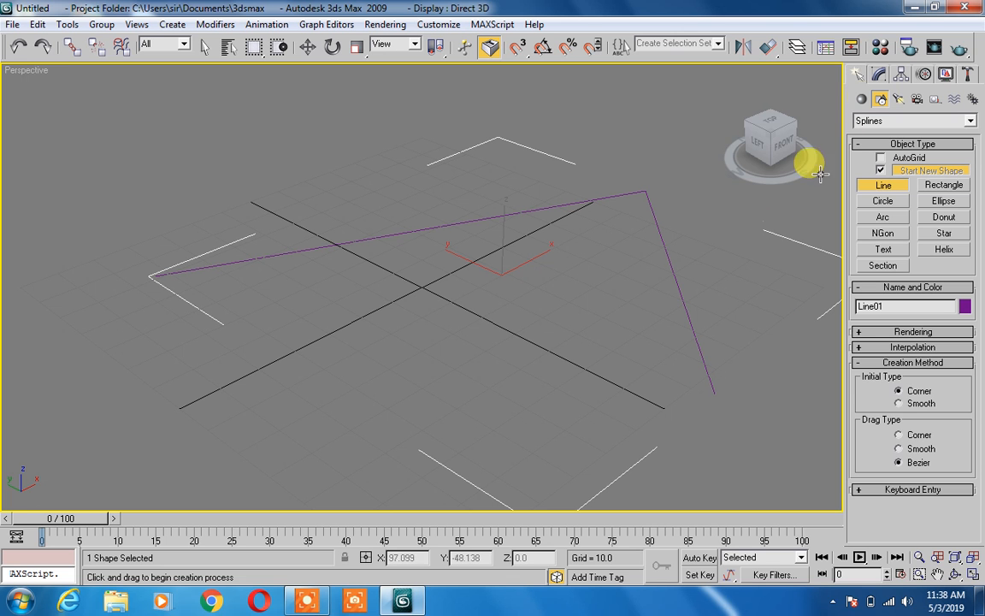
Create an AEC Extended railing using the two-segment line as its railing path
{"action": "left_click", "coordinate": [862, 100]}
{"action": "left_click", "coordinate": [872, 121]}
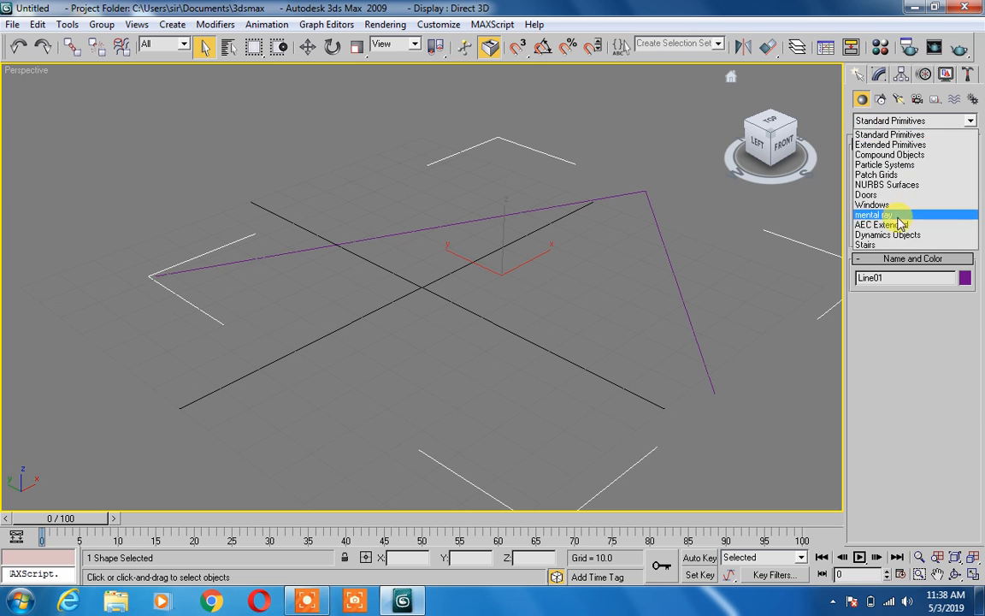
{"action": "left_click", "coordinate": [894, 224]}
{"action": "left_click", "coordinate": [933, 174]}
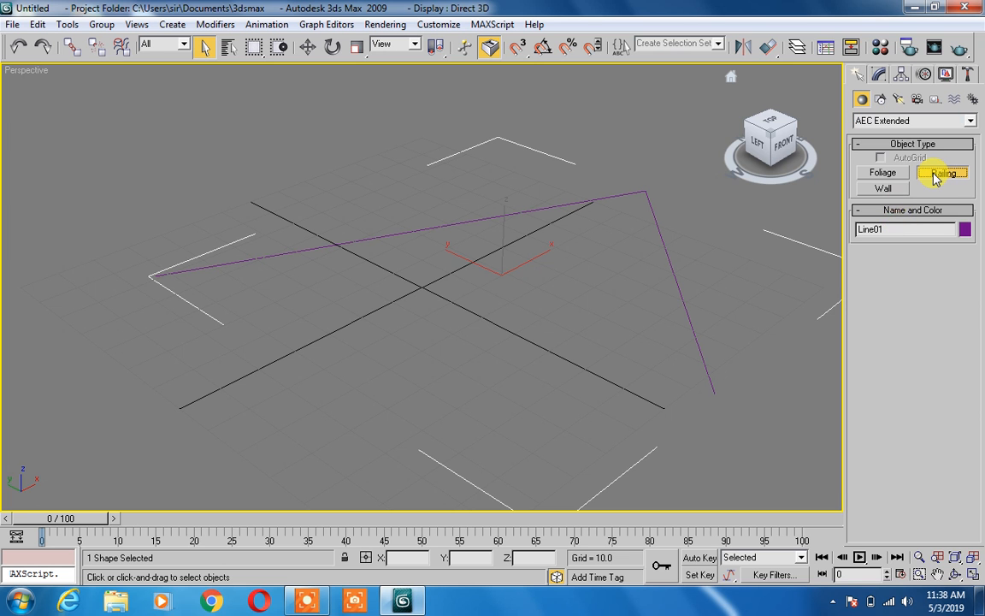
{"action": "left_click", "coordinate": [917, 275]}
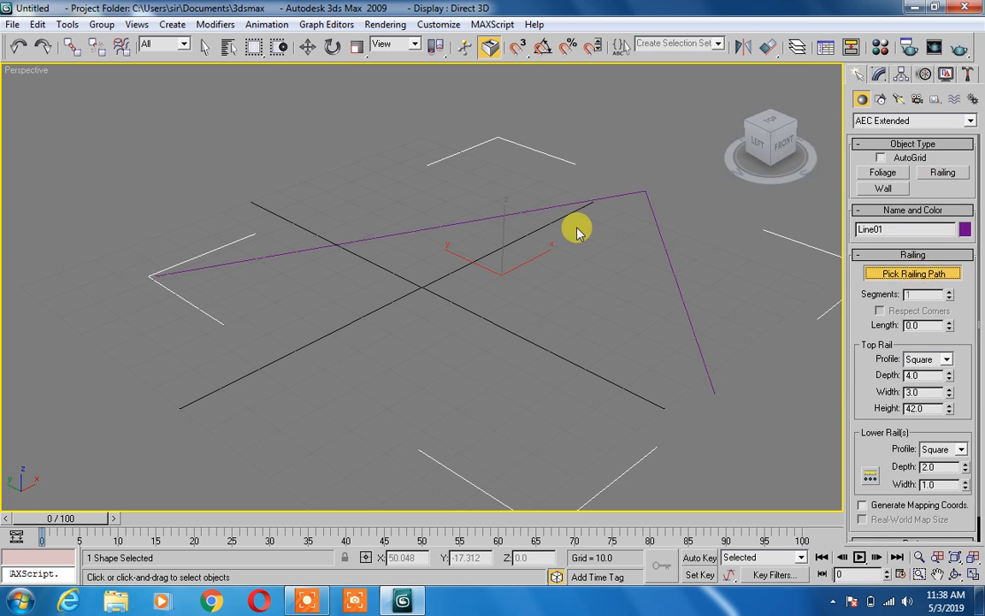
{"action": "left_click", "coordinate": [554, 207]}
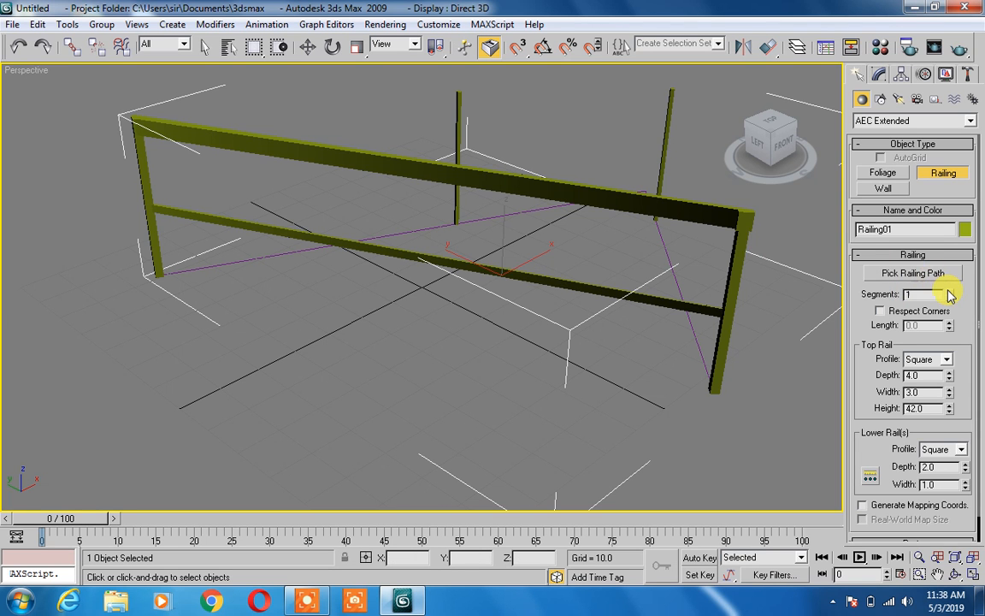
Raise the railing's segment count to 15 so it follows the path's corner
{"action": "left_click", "coordinate": [950, 290]}
{"action": "left_click", "coordinate": [950, 291]}
{"action": "left_click", "coordinate": [950, 292]}
{"action": "left_click", "coordinate": [949, 292]}
{"action": "left_click", "coordinate": [950, 292]}
{"action": "left_click", "coordinate": [949, 291]}
{"action": "left_click", "coordinate": [950, 292]}
{"action": "left_click", "coordinate": [950, 292]}
{"action": "left_click", "coordinate": [949, 292]}
{"action": "left_click", "coordinate": [950, 292]}
{"action": "left_click", "coordinate": [950, 291]}
{"action": "left_click", "coordinate": [949, 291]}
{"action": "left_click", "coordinate": [950, 291]}
{"action": "left_click", "coordinate": [950, 292]}
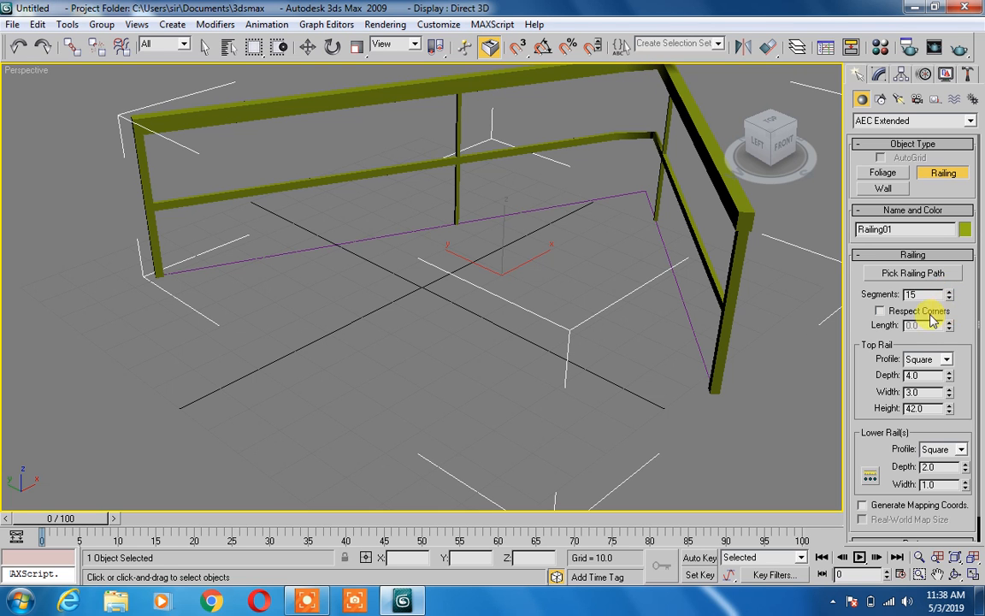
Switch Respect Corners on and off for the railing to compare its corner, ending with the option off
{"action": "left_click", "coordinate": [881, 310]}
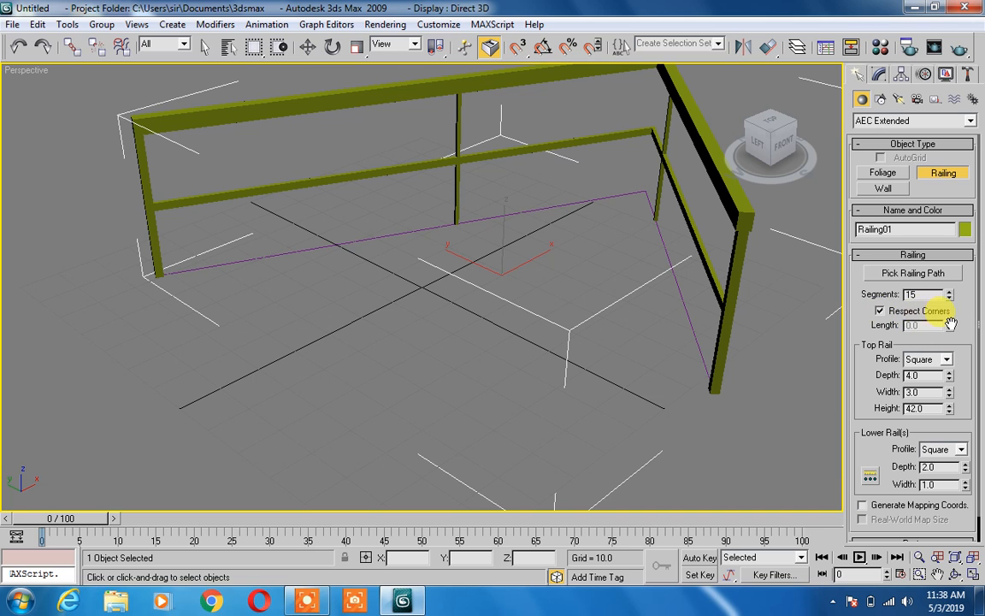
{"action": "left_click", "coordinate": [879, 313]}
{"action": "left_click", "coordinate": [879, 312]}
{"action": "left_click", "coordinate": [880, 312]}
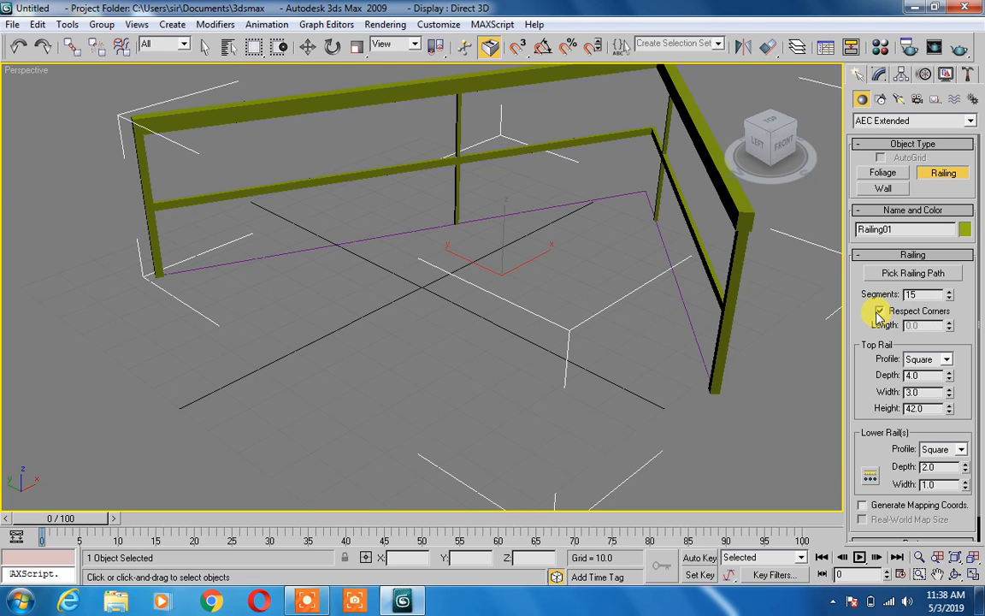
Rotate the railing with the Rotate tool until its bend points toward the front of the view, and deselect it
{"action": "left_click", "coordinate": [333, 46]}
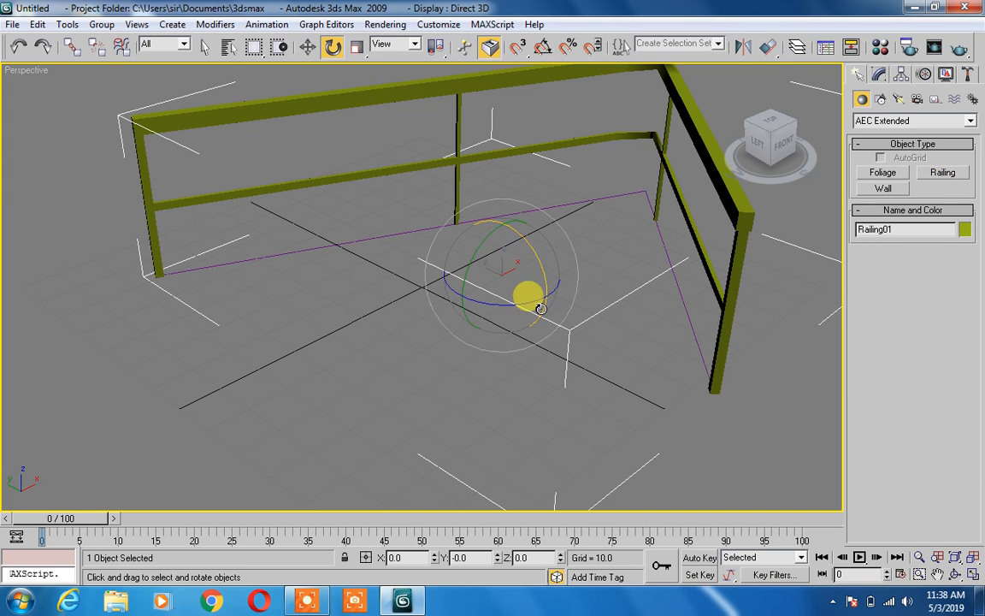
{"action": "left_click_drag", "start_coordinate": [532, 301], "coordinate": [428, 315]}
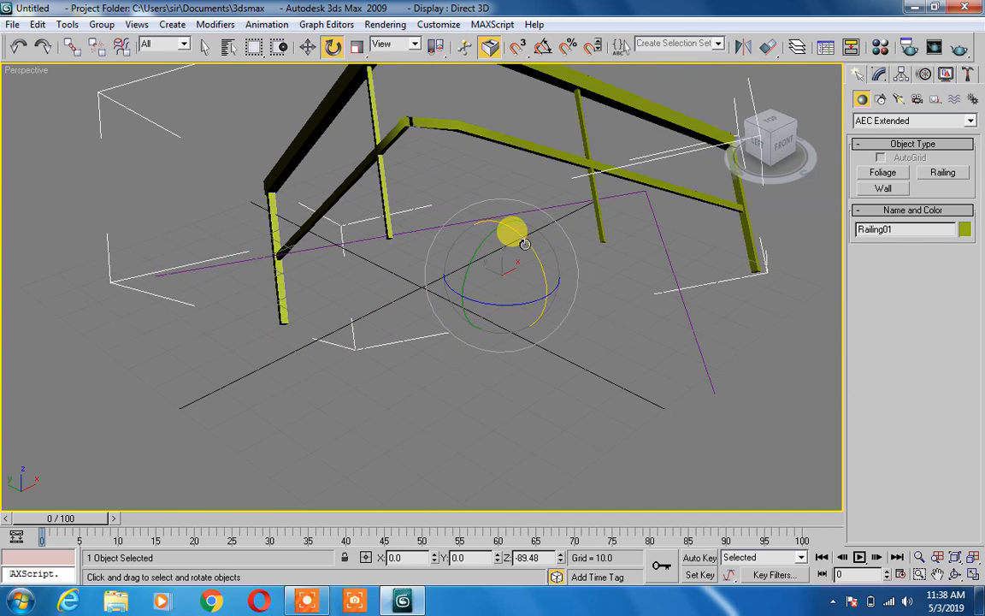
{"action": "left_click_drag", "start_coordinate": [512, 229], "coordinate": [464, 257]}
{"action": "left_click", "coordinate": [691, 389]}
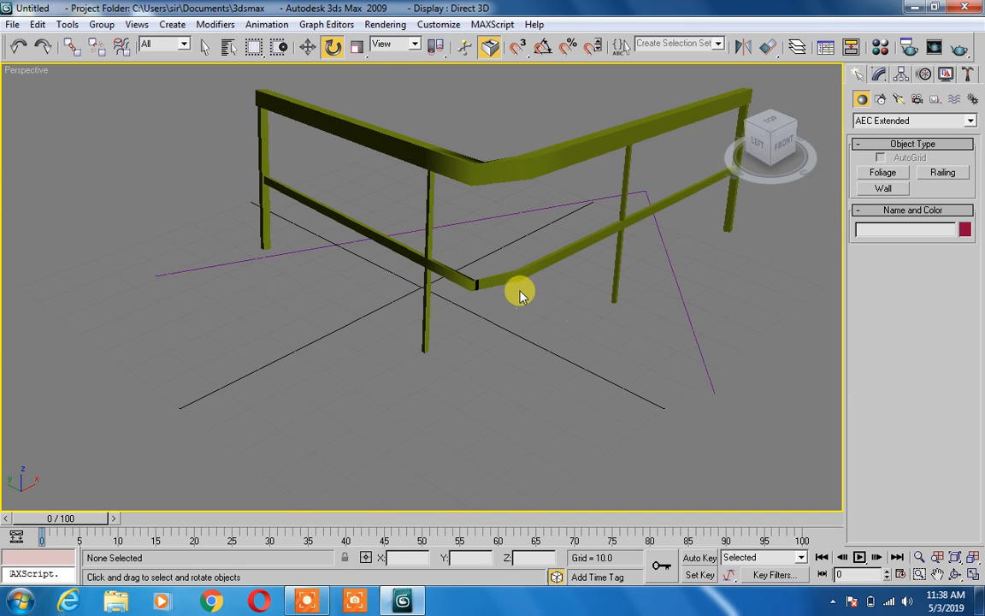
Toggle Respect Corners for the railing to compare its corner, ending with the option on
{"action": "left_click", "coordinate": [504, 269]}
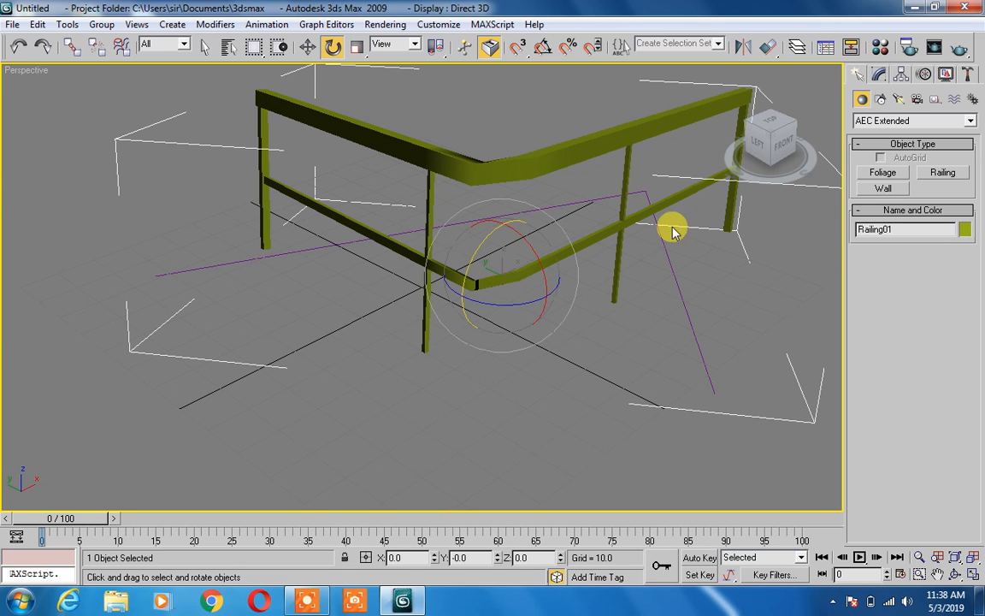
{"action": "left_click", "coordinate": [878, 74]}
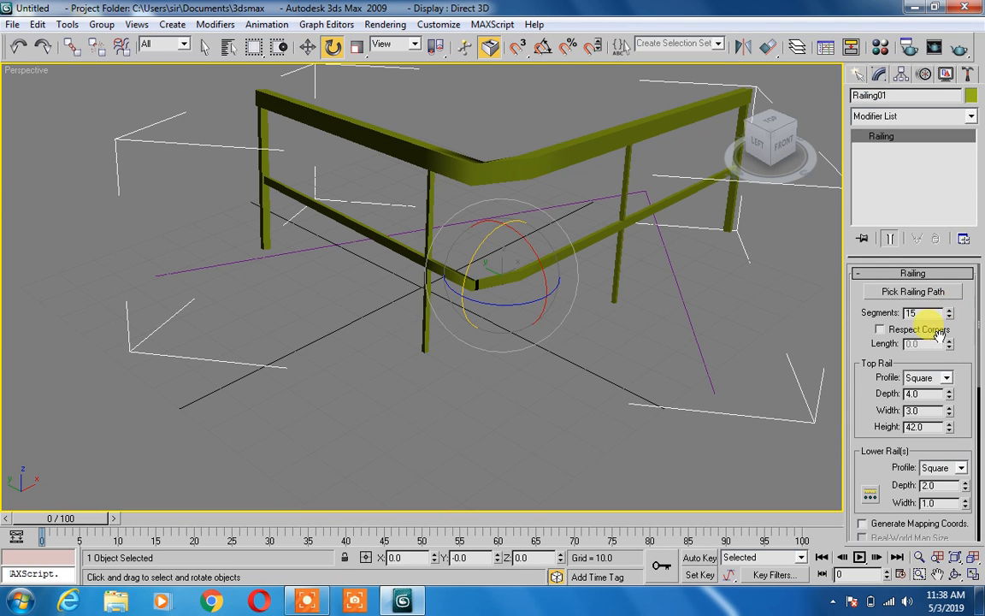
{"action": "left_click", "coordinate": [881, 330]}
{"action": "left_click", "coordinate": [881, 329]}
{"action": "left_click", "coordinate": [881, 330]}
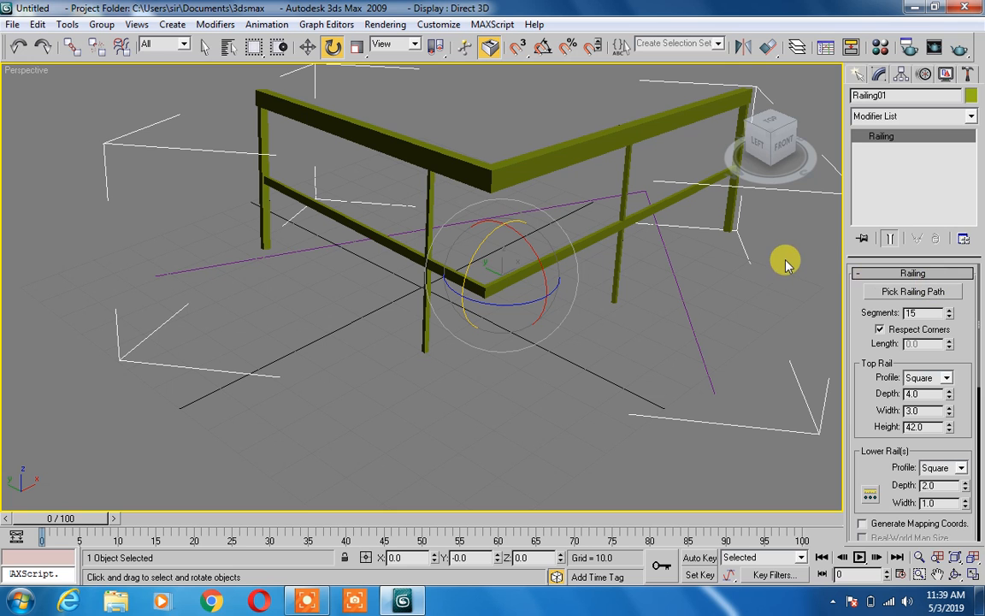
Raise the railing's segment count to 22 and deselect the railing
{"action": "left_click", "coordinate": [949, 310]}
{"action": "left_click", "coordinate": [950, 309]}
{"action": "left_click", "coordinate": [949, 309]}
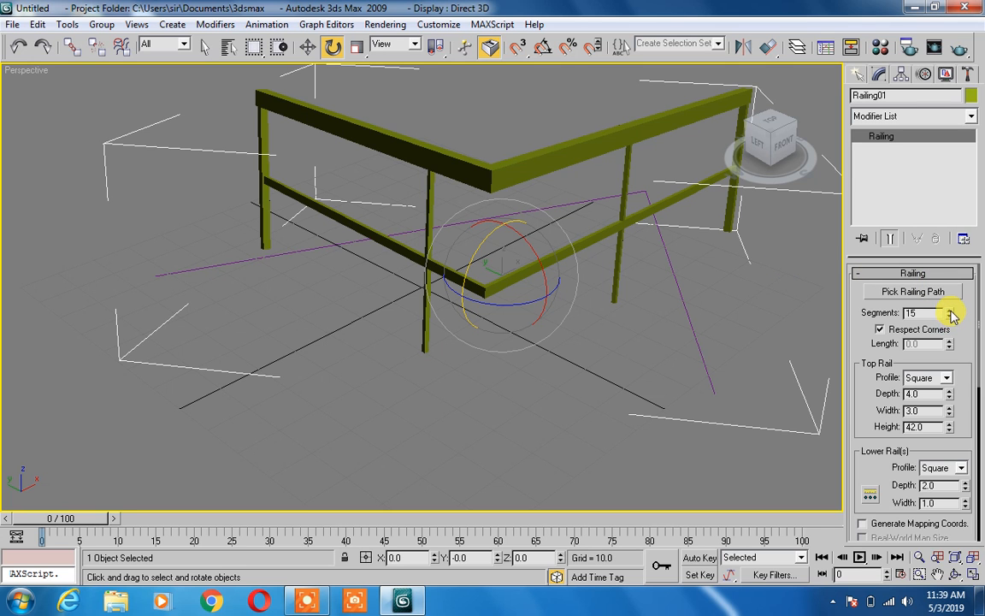
{"action": "left_click", "coordinate": [950, 309]}
{"action": "left_click", "coordinate": [949, 309]}
{"action": "left_click", "coordinate": [949, 309]}
{"action": "left_click", "coordinate": [950, 309]}
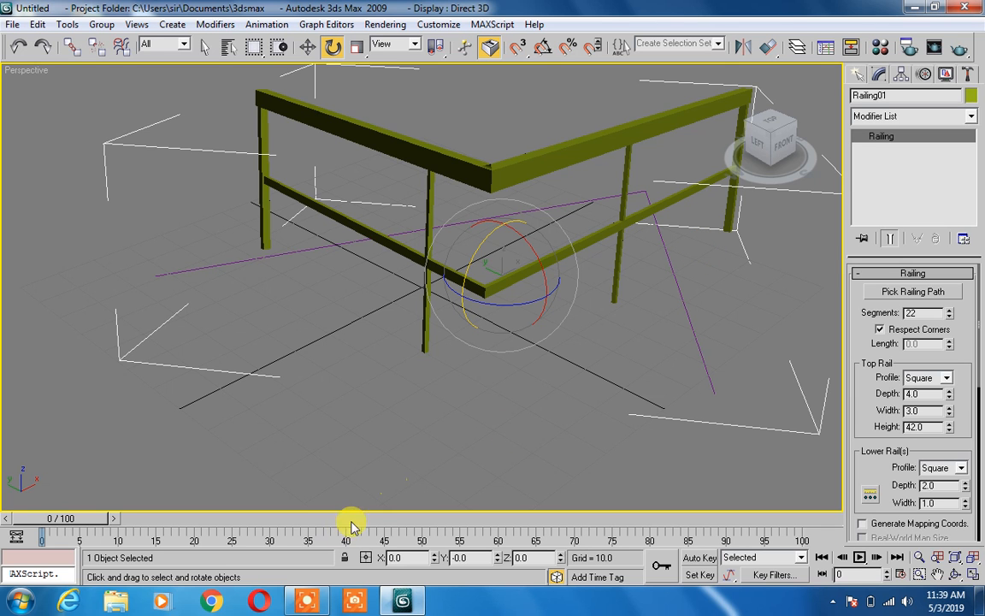
{"action": "mouse_move", "coordinate": [312, 603]}
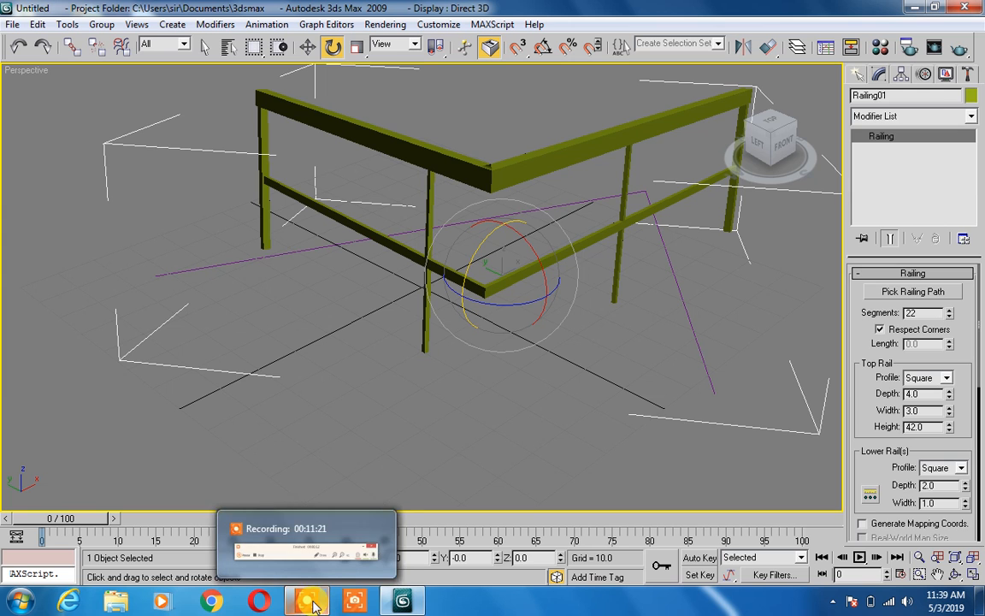
{"action": "left_click", "coordinate": [474, 393]}
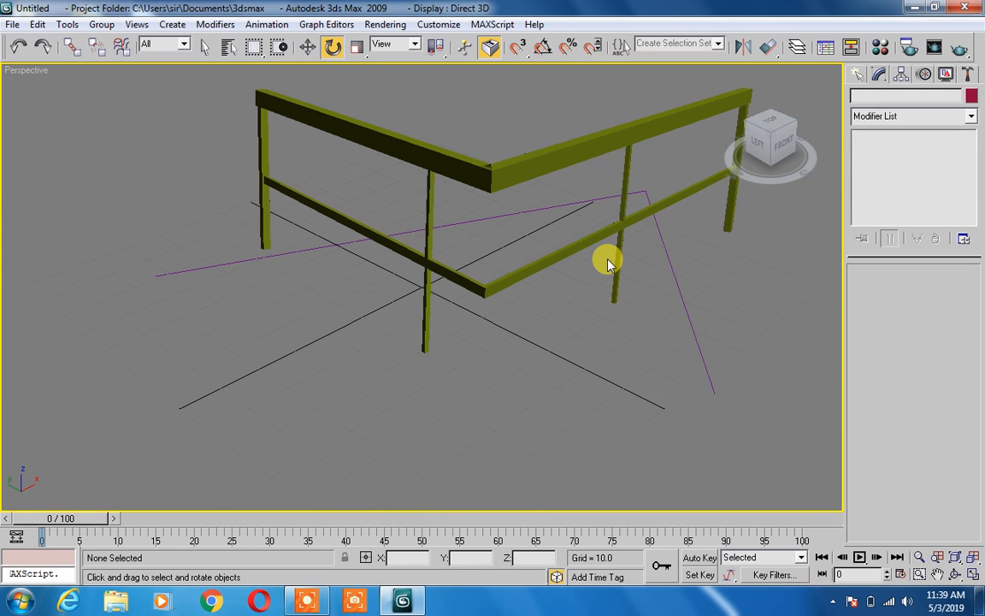